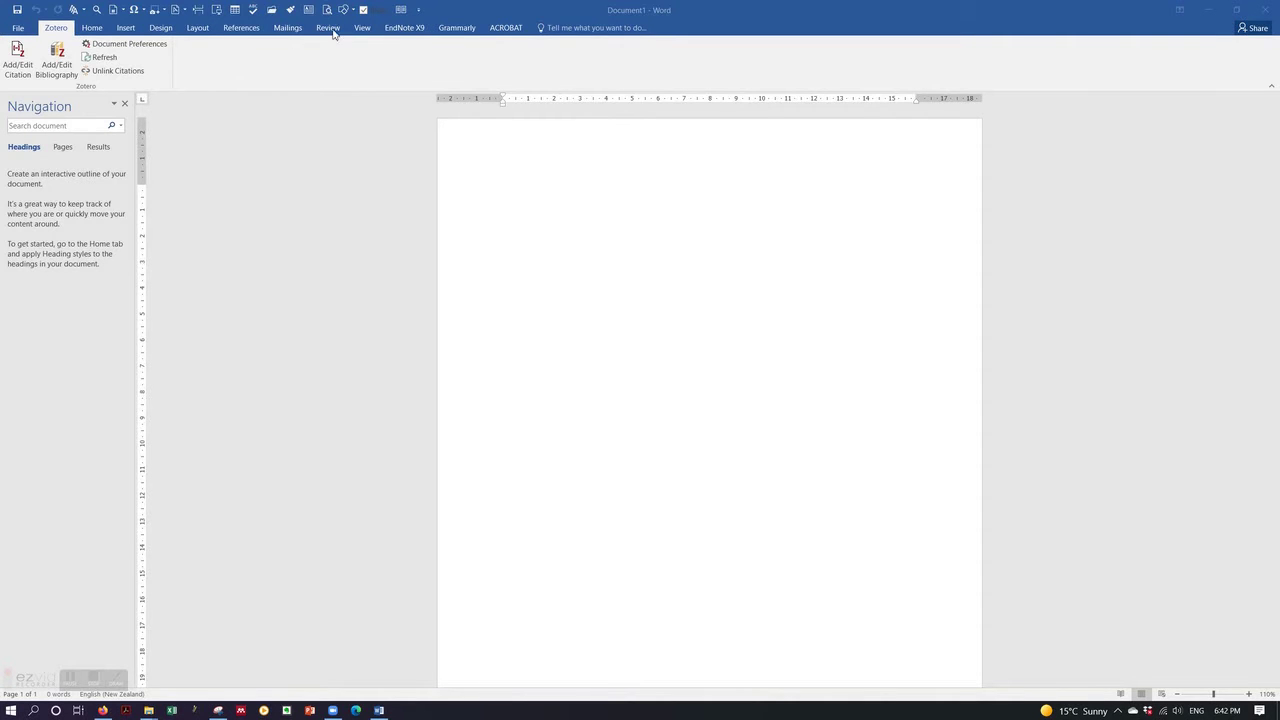
Start combining documents and load the TN-13.09.2021-Wool keratin file from Desktop > video guide > original as the original document
{"action": "left_click", "coordinate": [327, 30]}
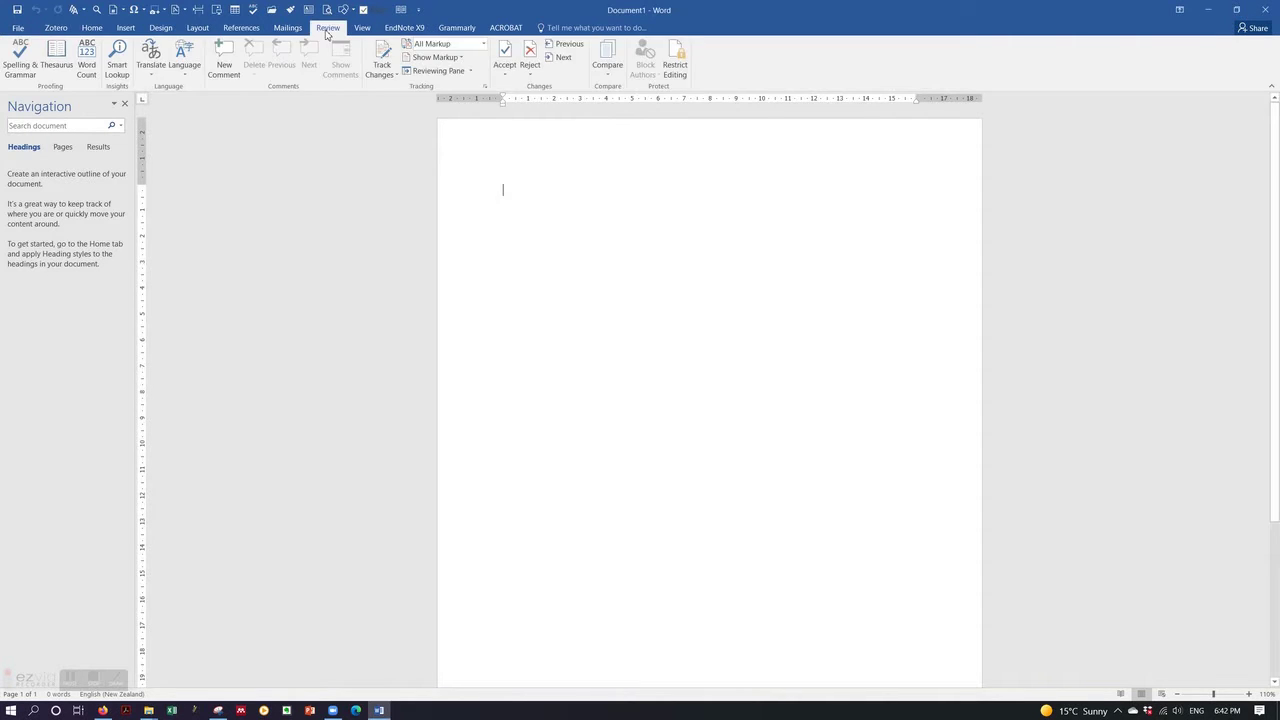
{"action": "left_click", "coordinate": [607, 80]}
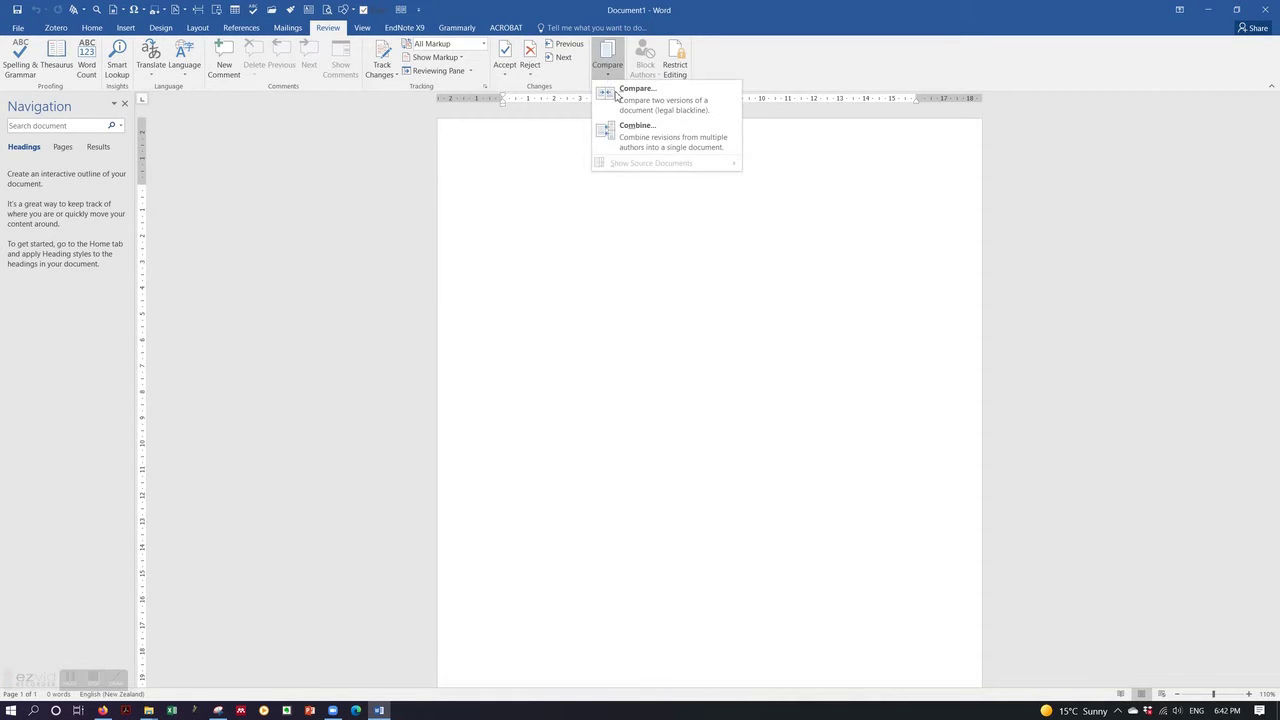
{"action": "left_click", "coordinate": [636, 141]}
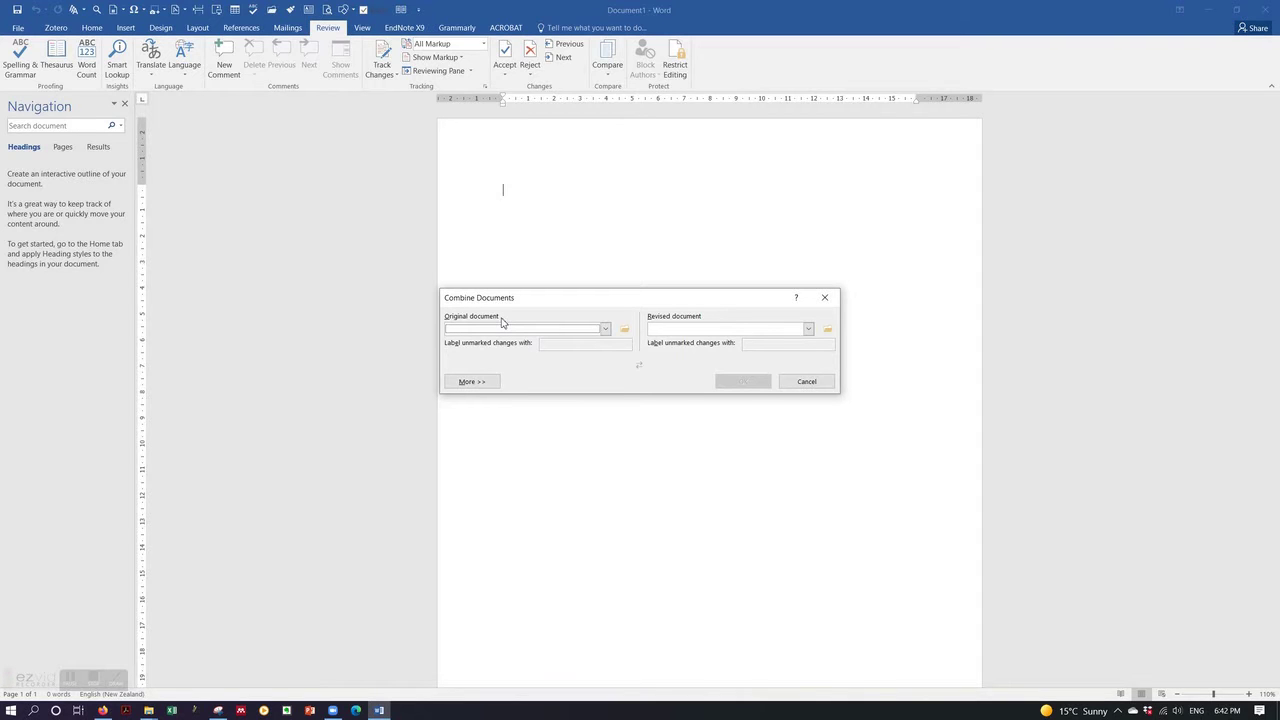
{"action": "left_click", "coordinate": [605, 330]}
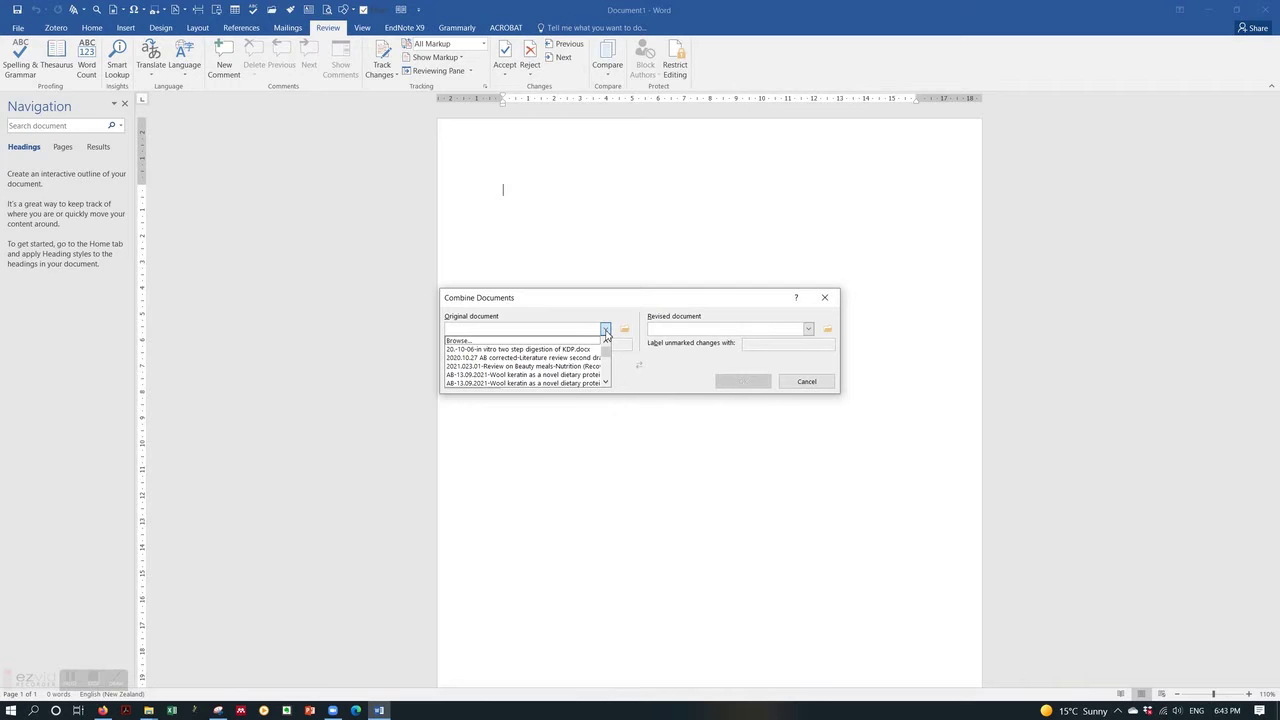
{"action": "left_click", "coordinate": [605, 333]}
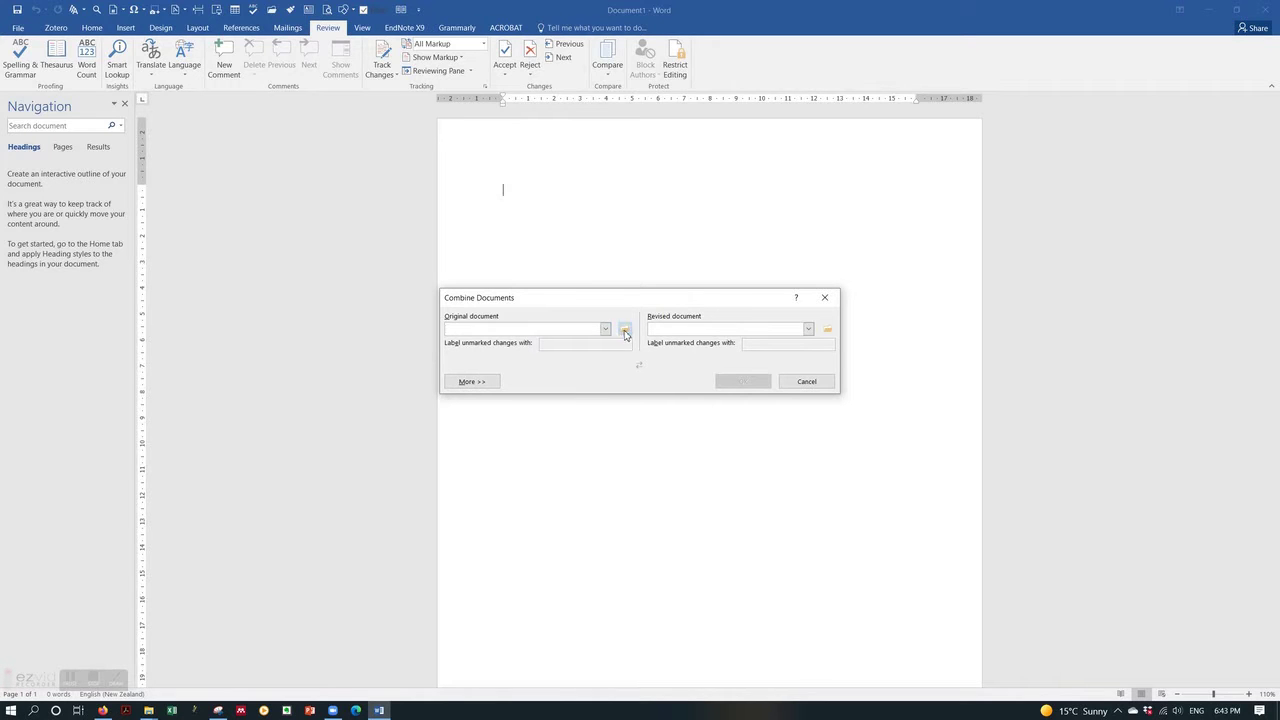
{"action": "left_click", "coordinate": [625, 330]}
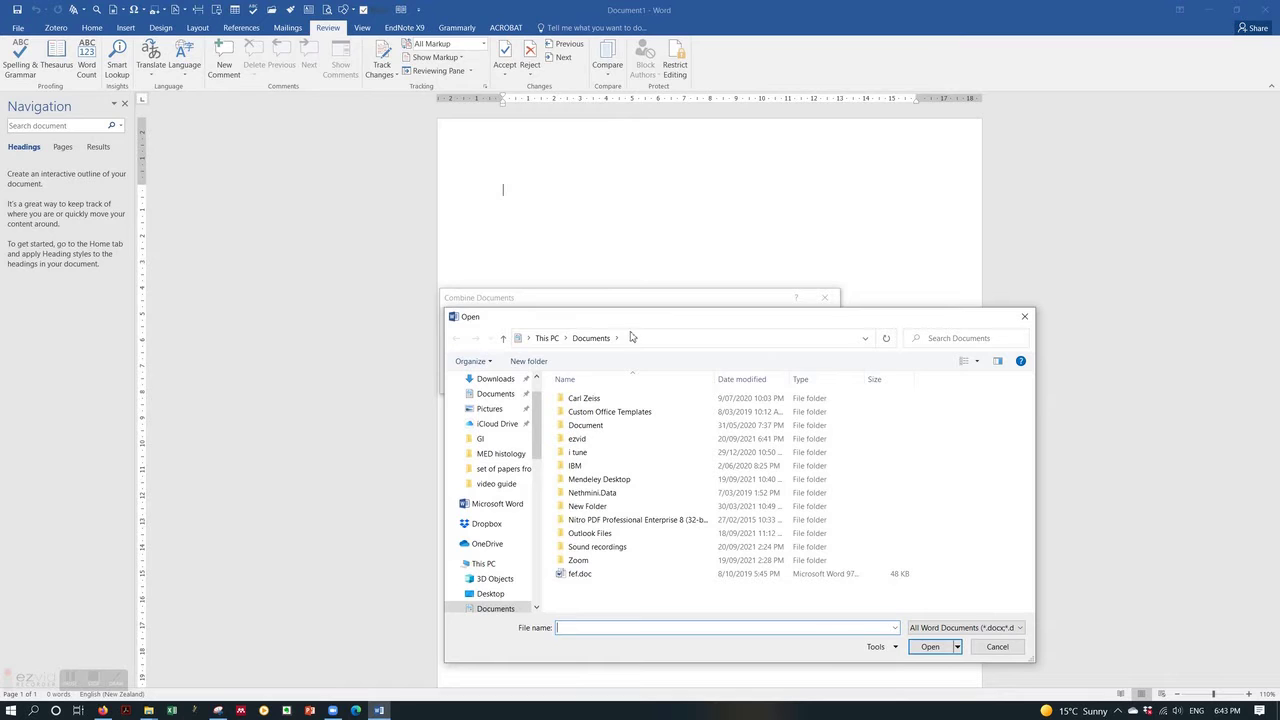
{"action": "scroll", "coordinate": [497, 436], "scroll_direction": "up", "scroll_amount": 2}
{"action": "left_click", "coordinate": [490, 405]}
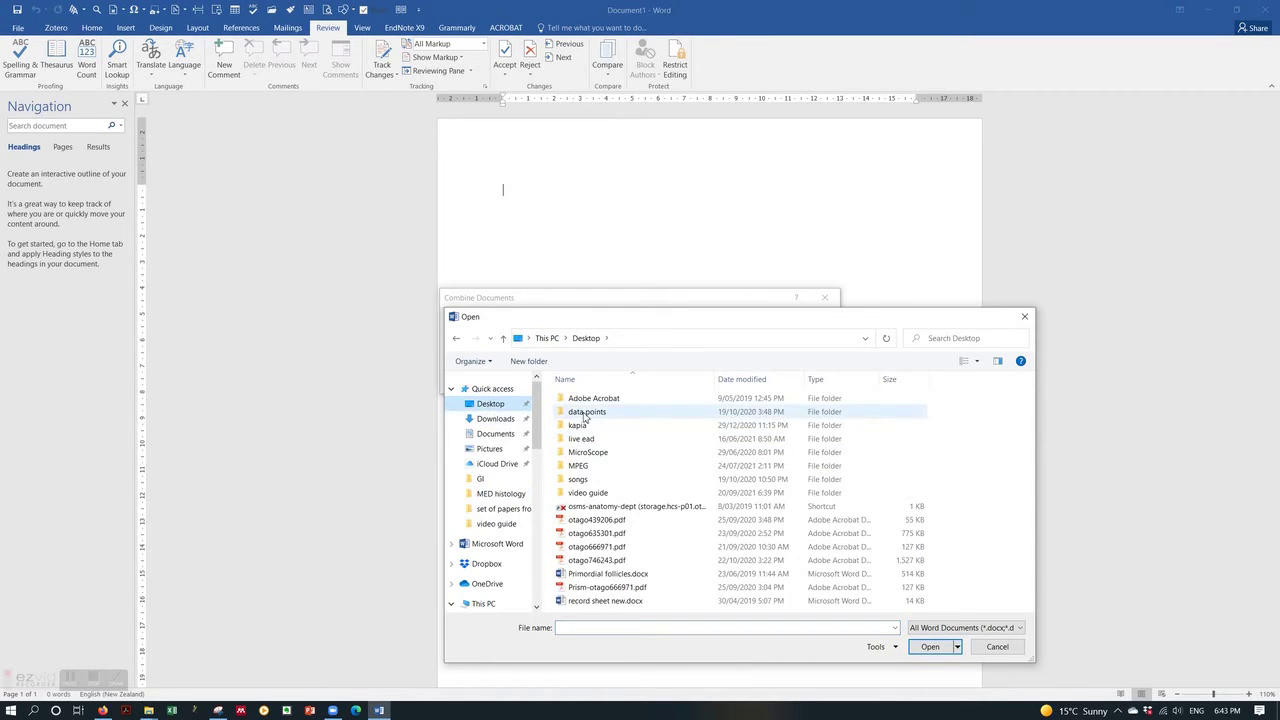
{"action": "double_click", "coordinate": [577, 493]}
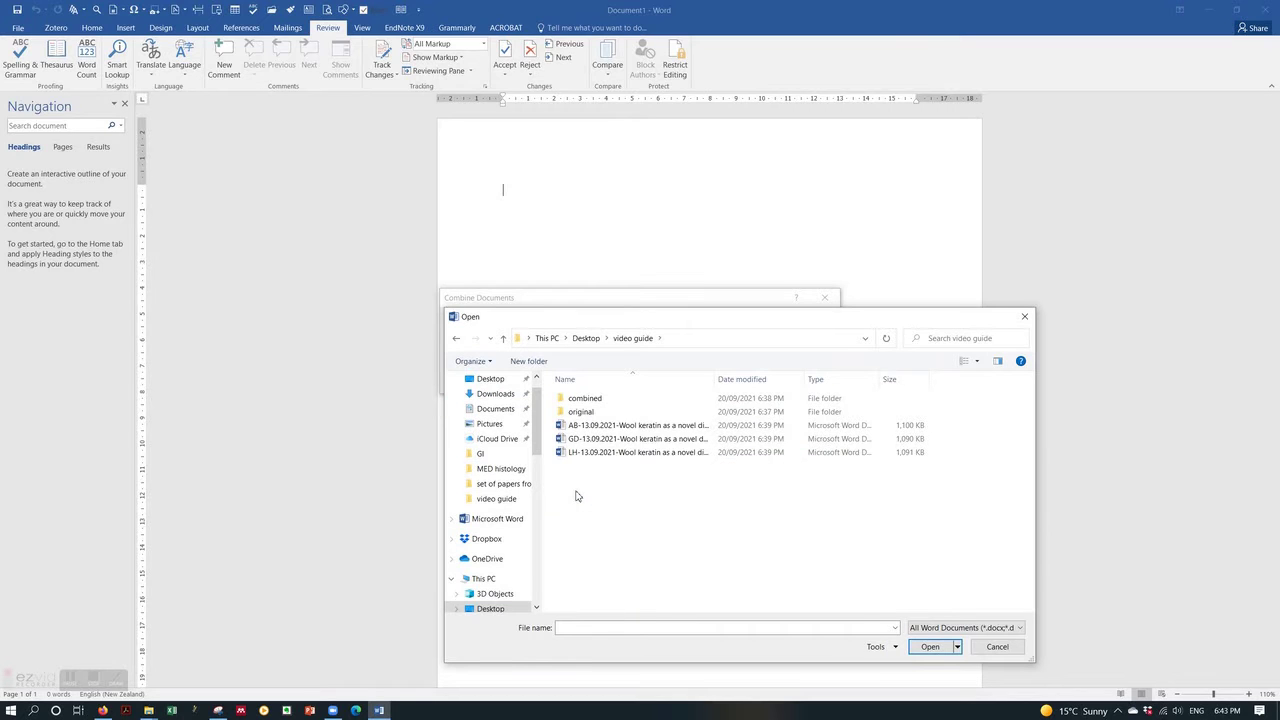
{"action": "double_click", "coordinate": [591, 413]}
{"action": "left_click", "coordinate": [594, 401]}
{"action": "left_click", "coordinate": [922, 650]}
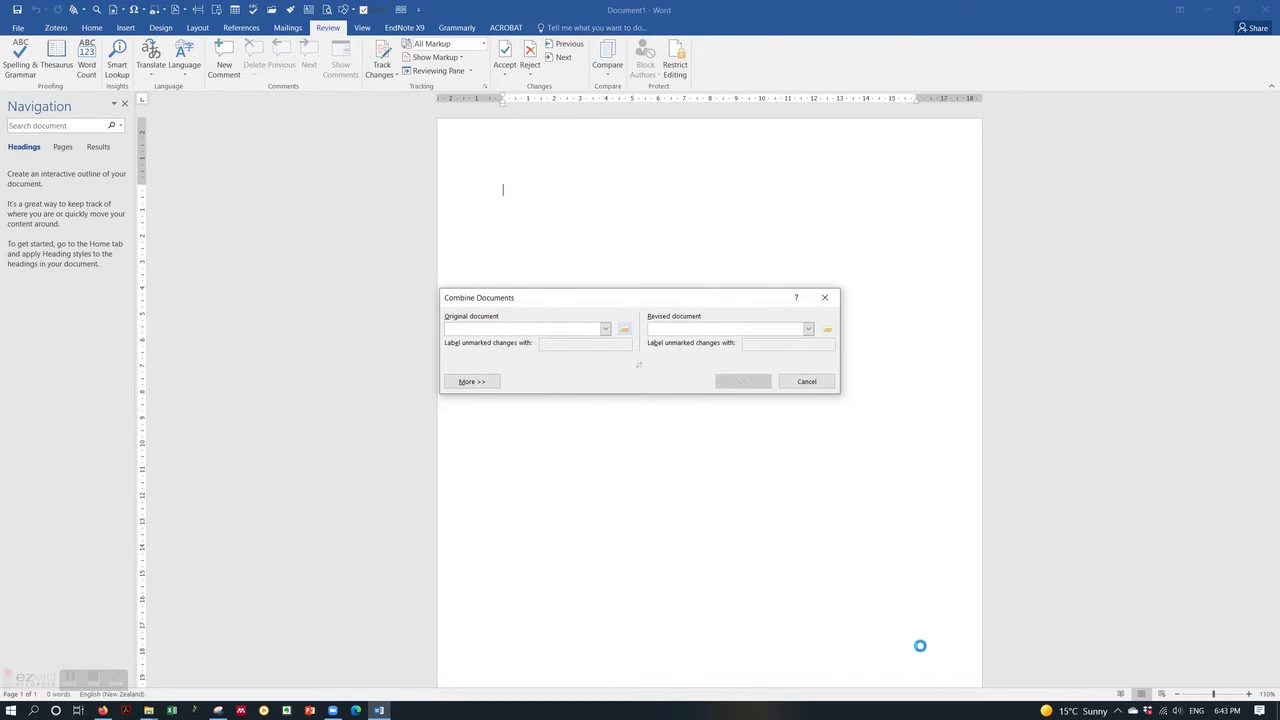
Load the AB-13.09.2021-Wool keratin file from the video guide folder as the revised document
{"action": "left_click", "coordinate": [805, 330]}
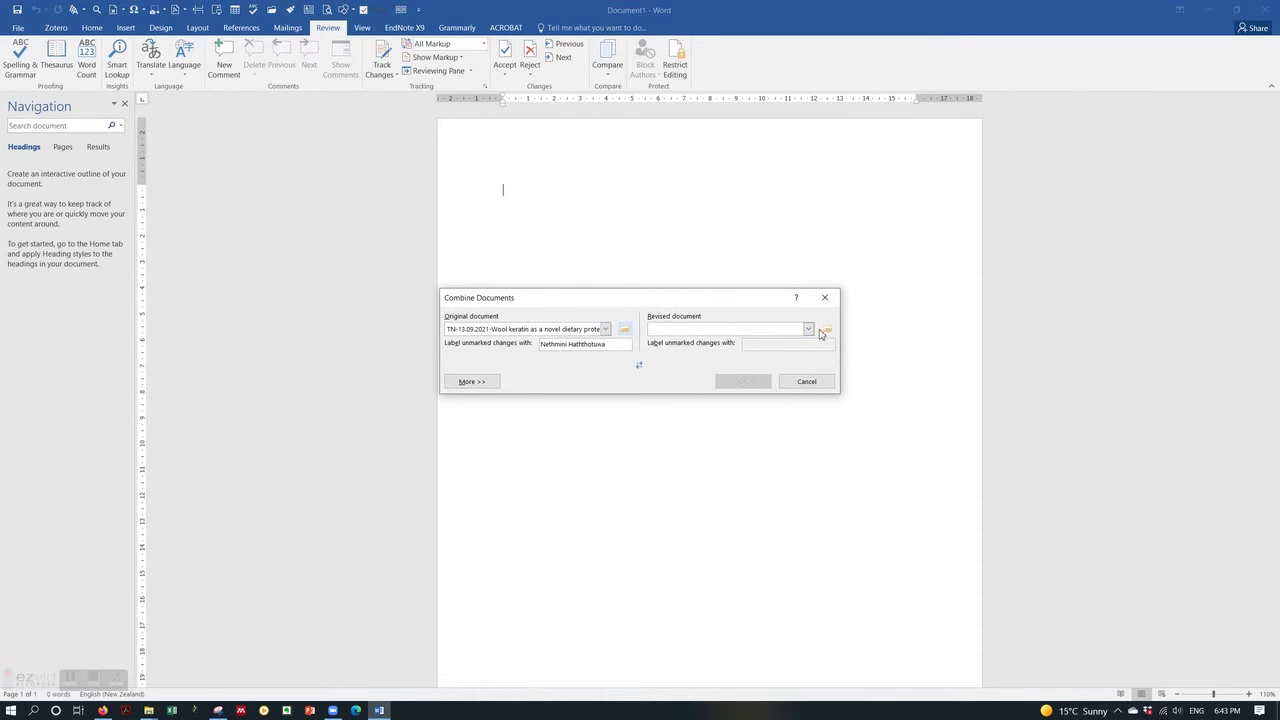
{"action": "left_click", "coordinate": [827, 330]}
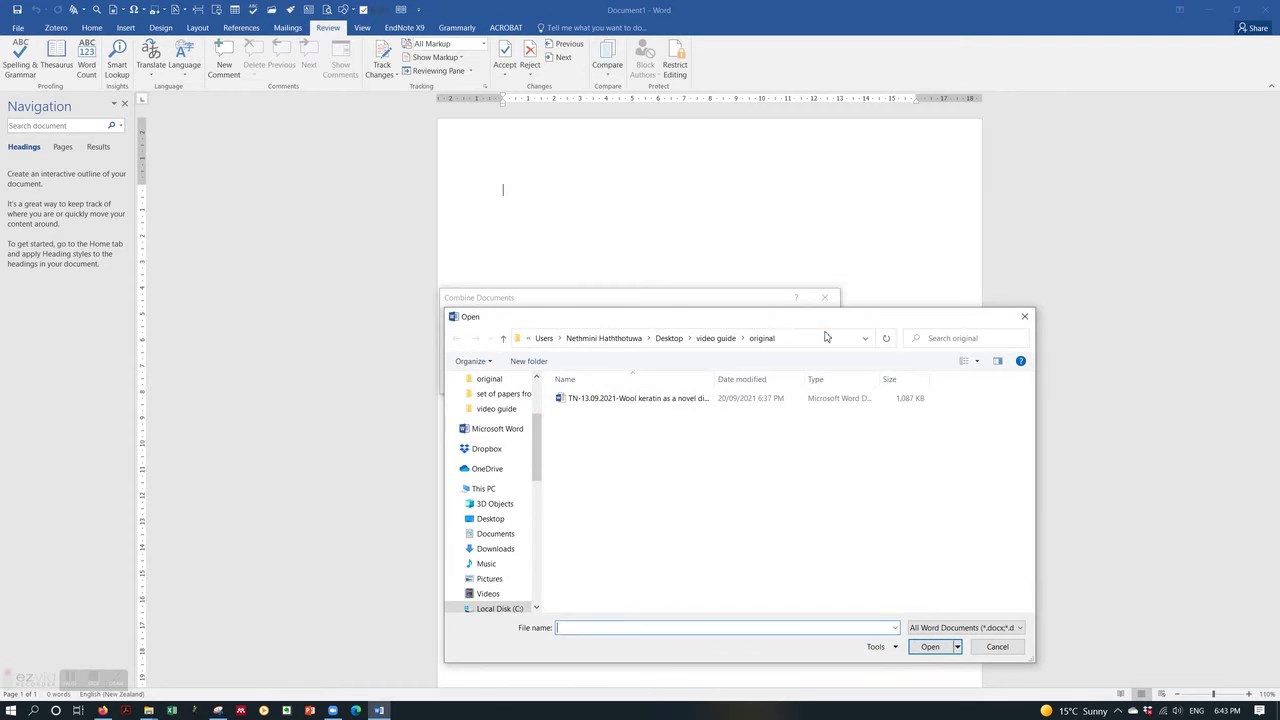
{"action": "left_click", "coordinate": [724, 338]}
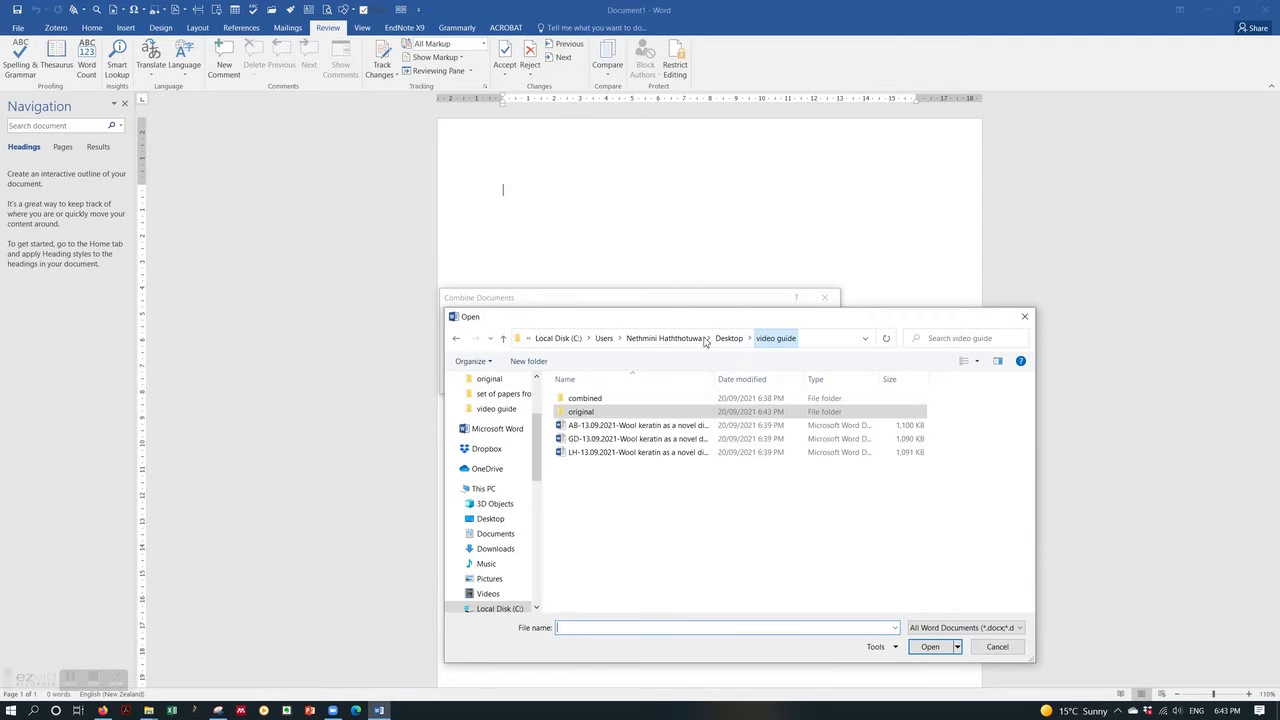
{"action": "left_click", "coordinate": [577, 430]}
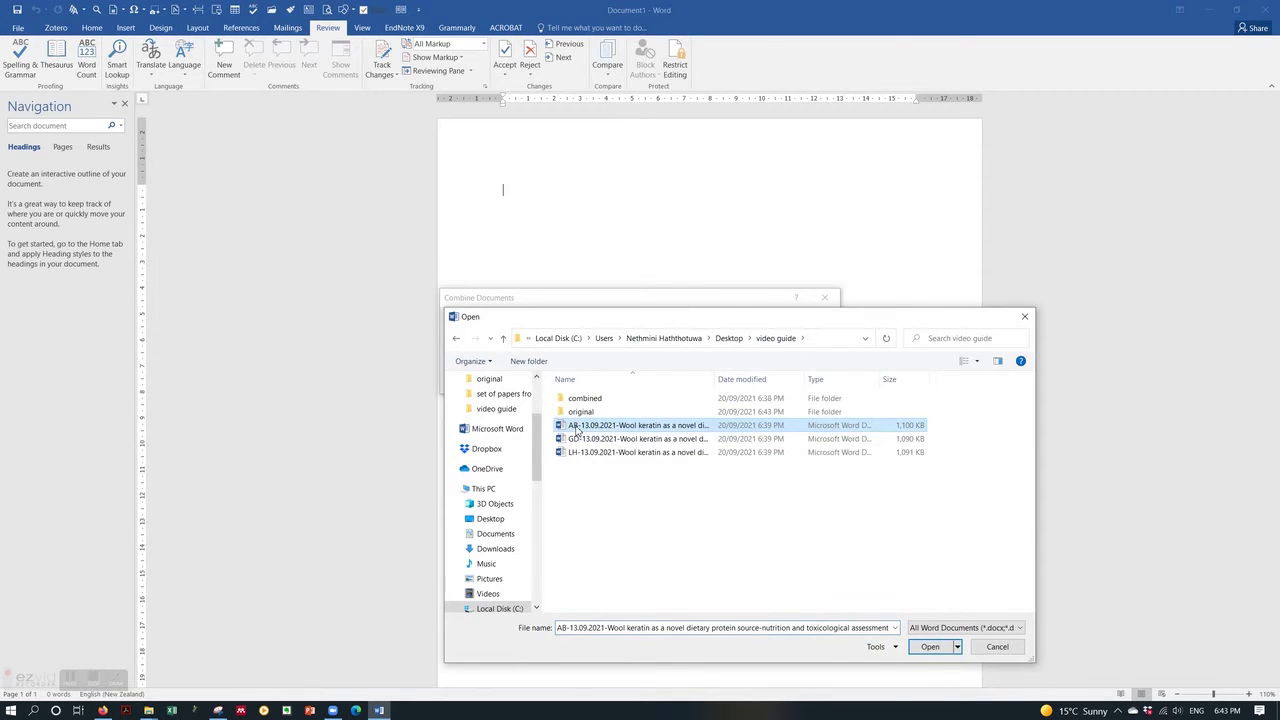
{"action": "left_click", "coordinate": [927, 648]}
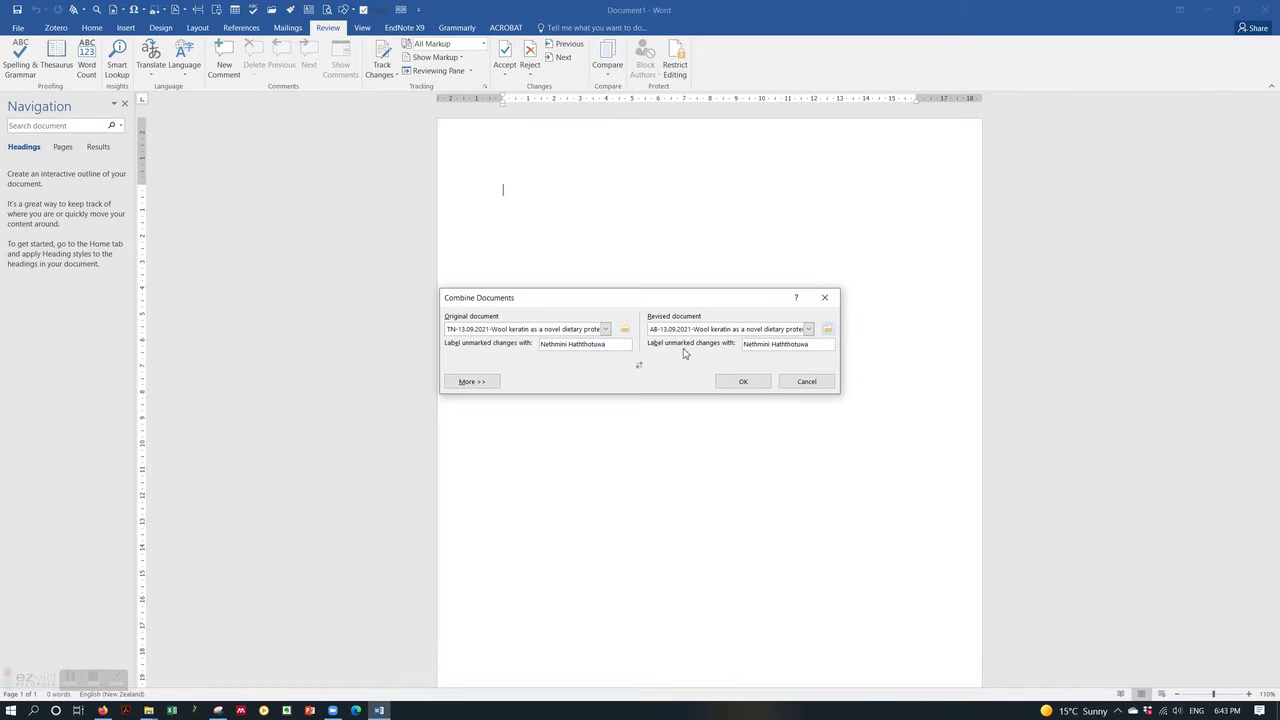
Review the comparison settings, then merge at word level into a new document, keeping the formatting changes from the TN document
{"action": "left_click", "coordinate": [477, 383]}
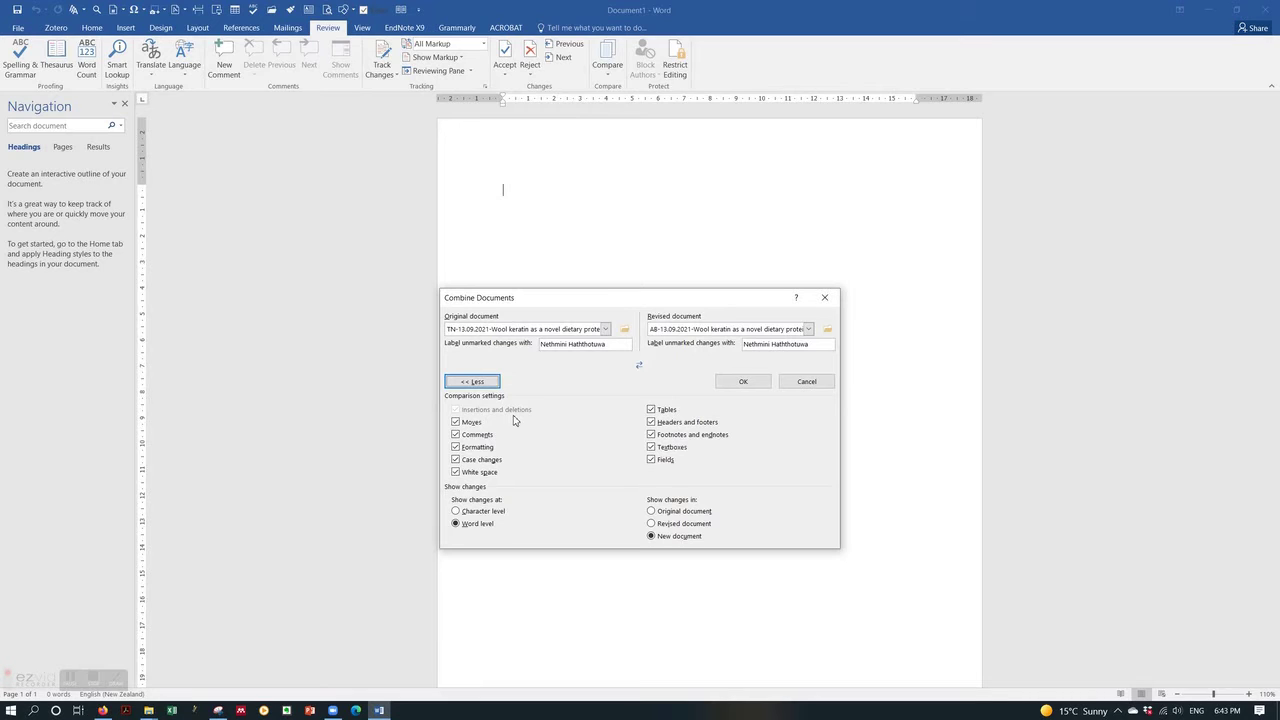
{"action": "left_click", "coordinate": [653, 412]}
{"action": "left_click", "coordinate": [653, 411]}
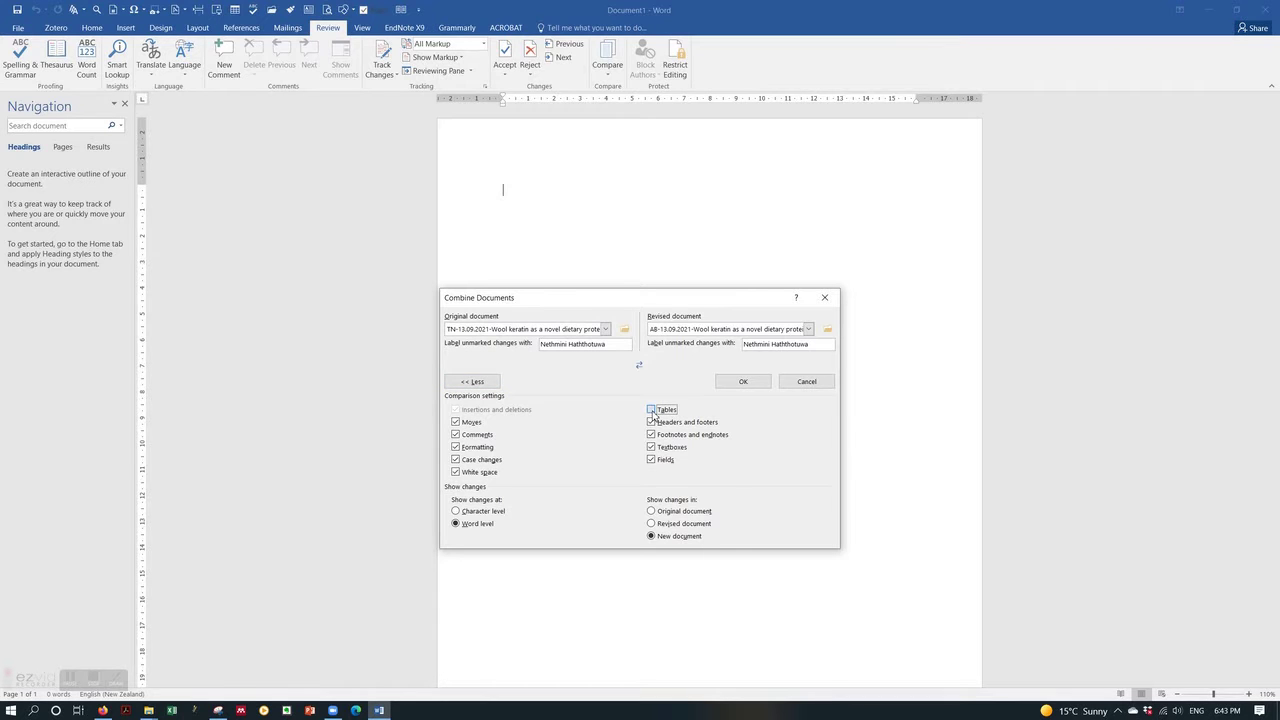
{"action": "left_click", "coordinate": [458, 451]}
{"action": "left_click", "coordinate": [458, 451]}
{"action": "left_click", "coordinate": [745, 382]}
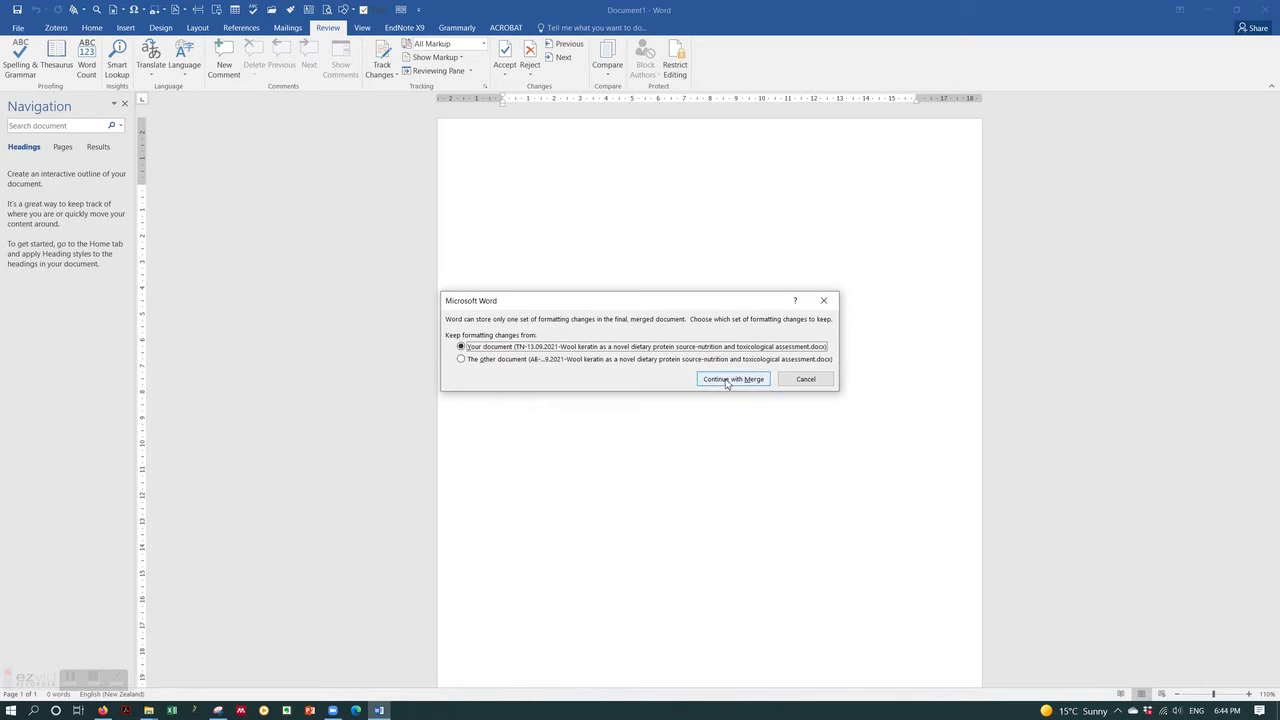
{"action": "left_click", "coordinate": [727, 380]}
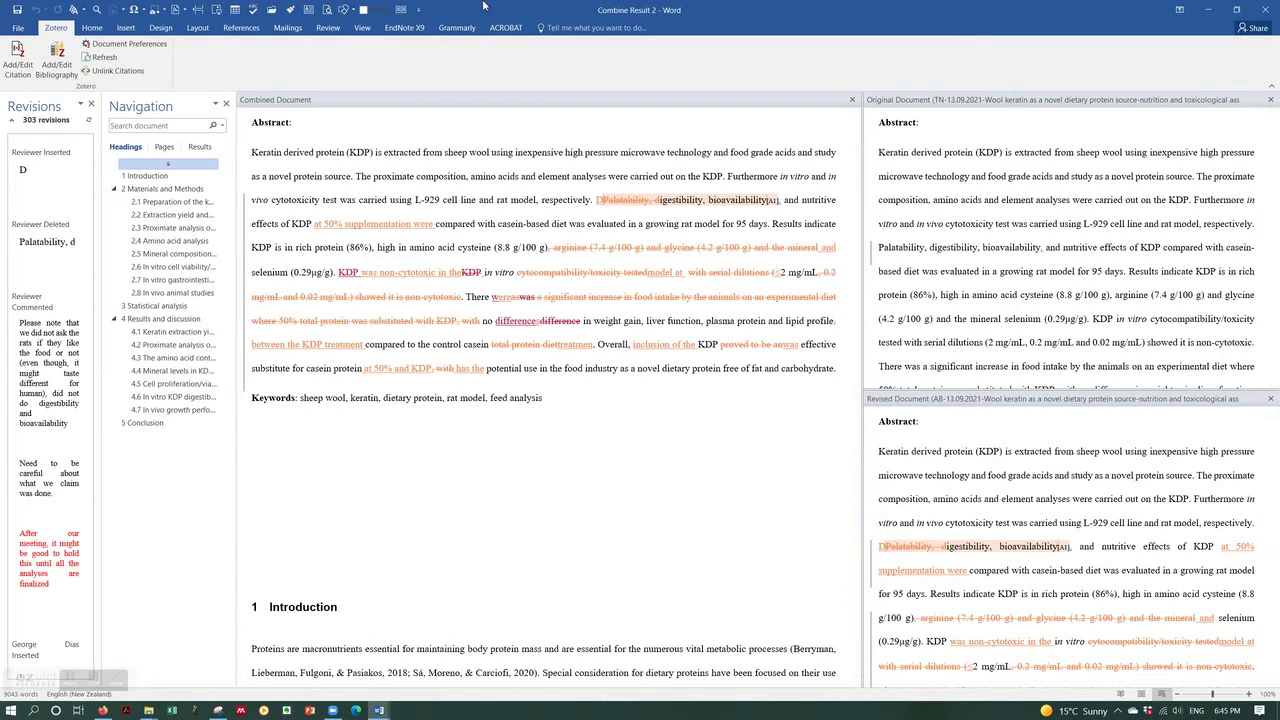
Hide the source documents so only the combined document is displayed
{"action": "left_click", "coordinate": [327, 28]}
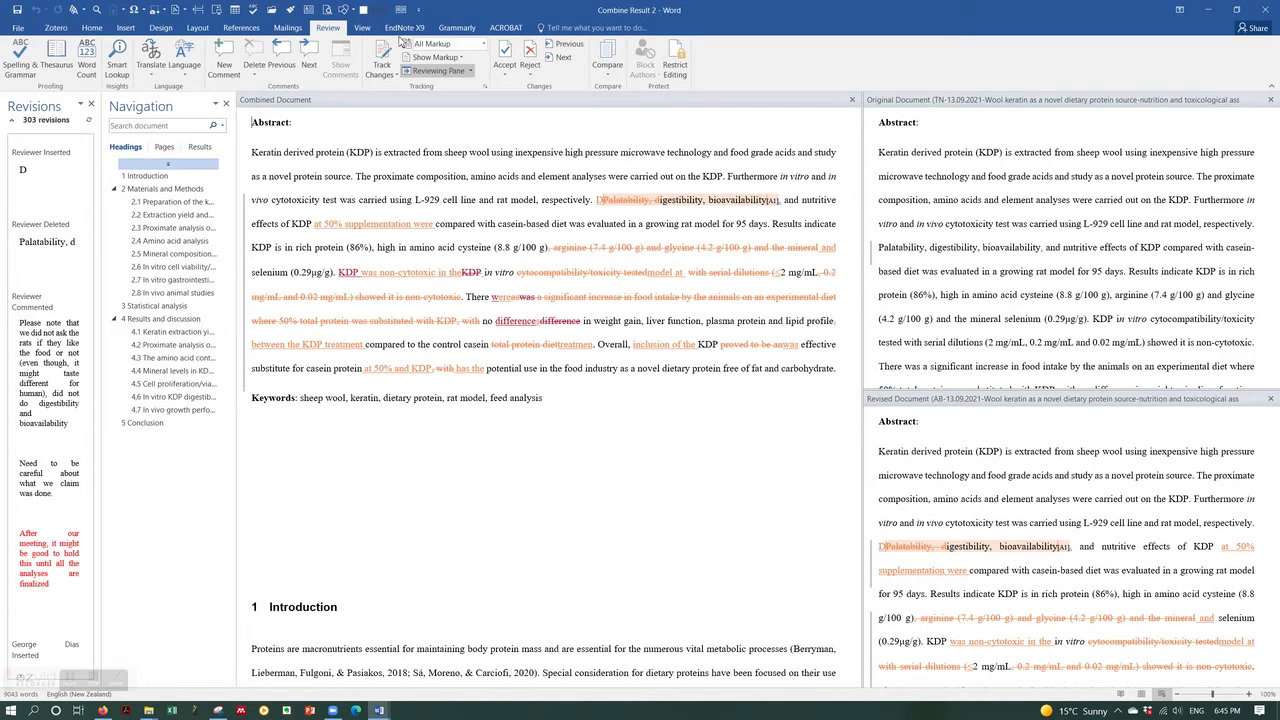
{"action": "left_click", "coordinate": [607, 72]}
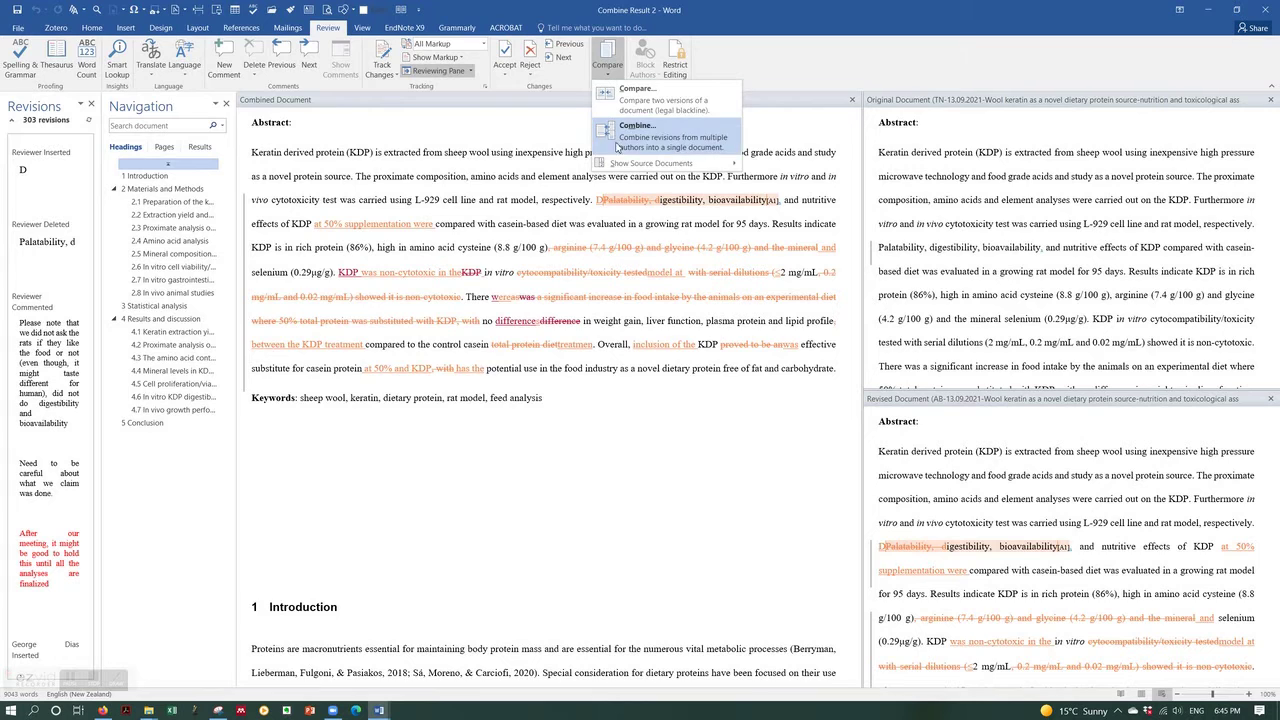
{"action": "mouse_move", "coordinate": [622, 168]}
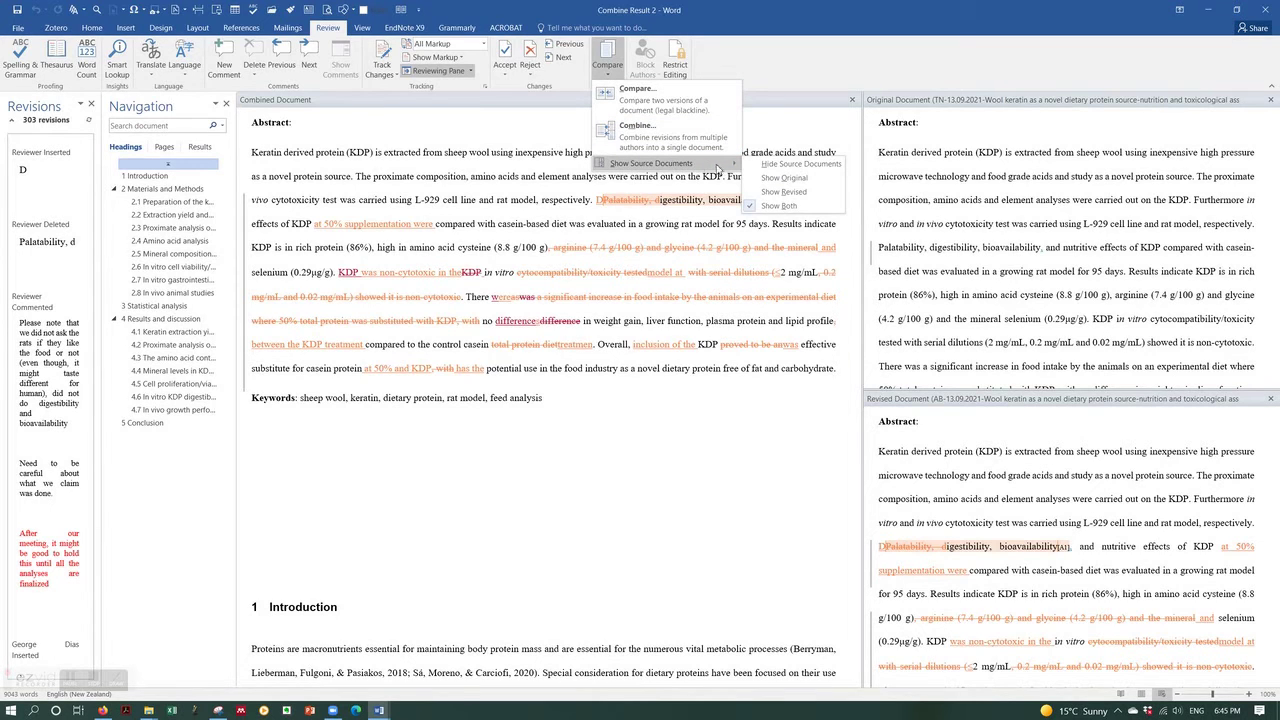
{"action": "left_click", "coordinate": [754, 166]}
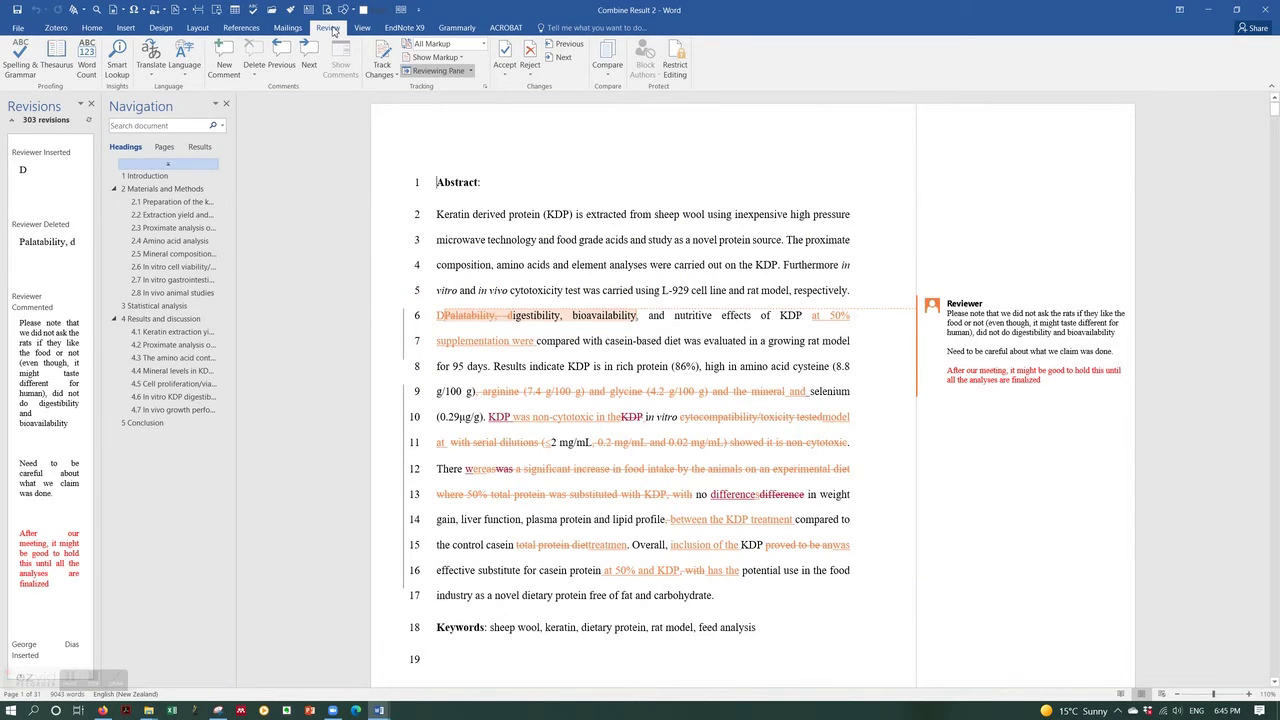
{"action": "left_click", "coordinate": [607, 65]}
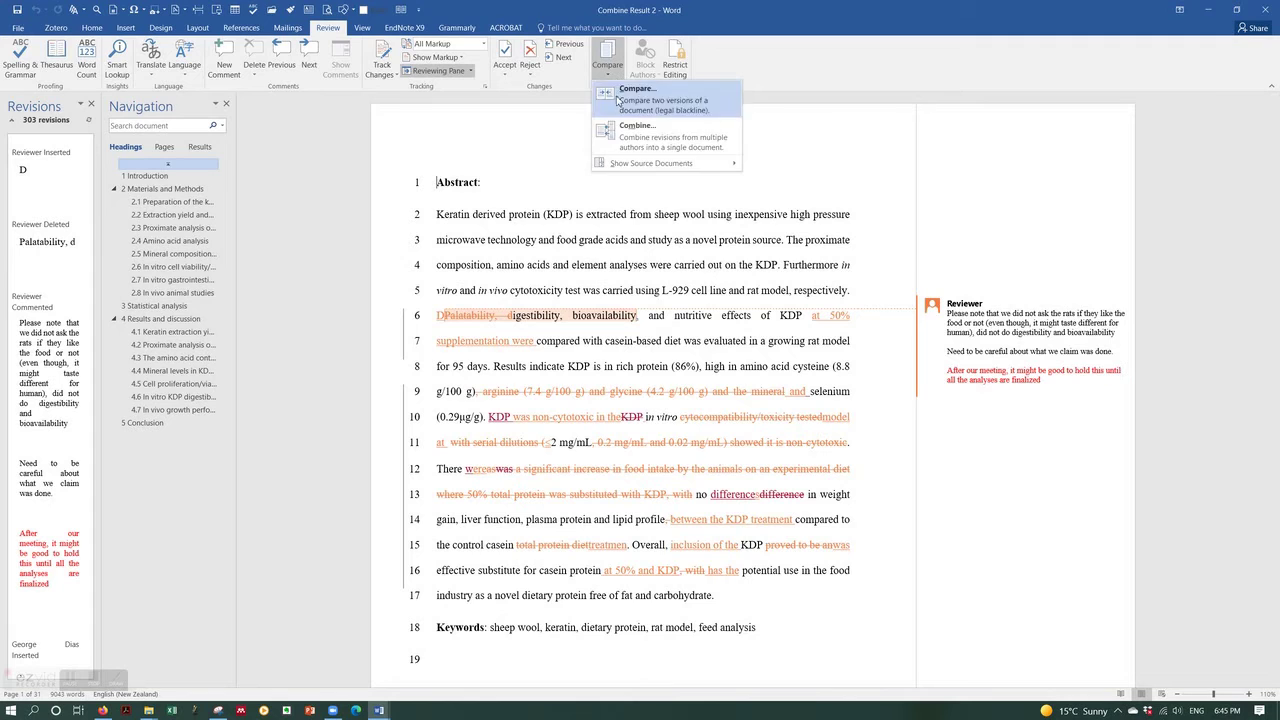
{"action": "mouse_move", "coordinate": [629, 170]}
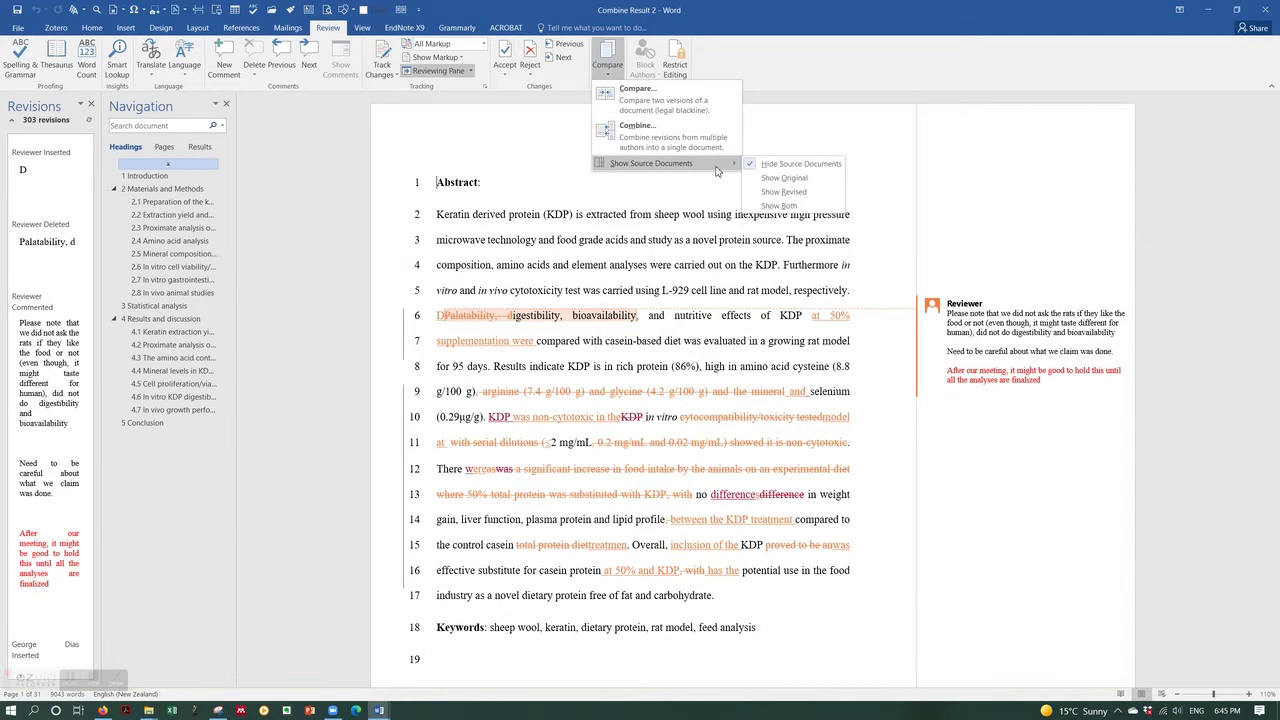
{"action": "left_click", "coordinate": [505, 138]}
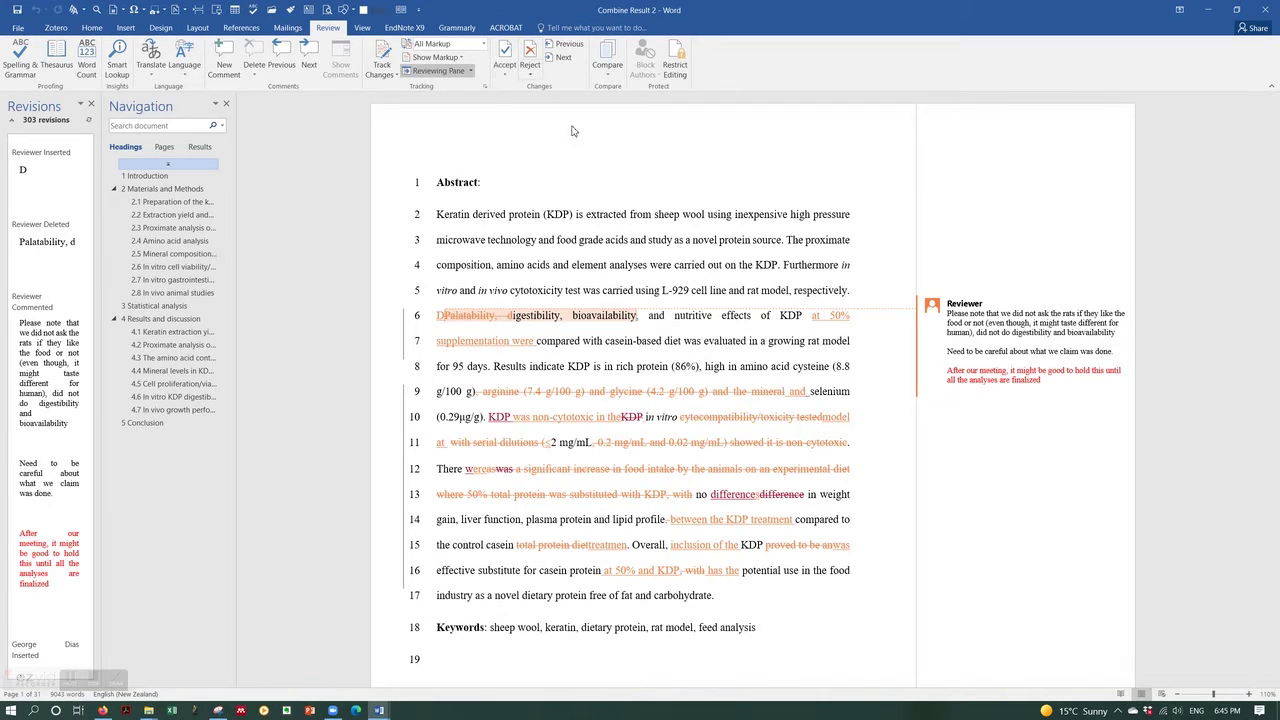
{"action": "mouse_move", "coordinate": [721, 434]}
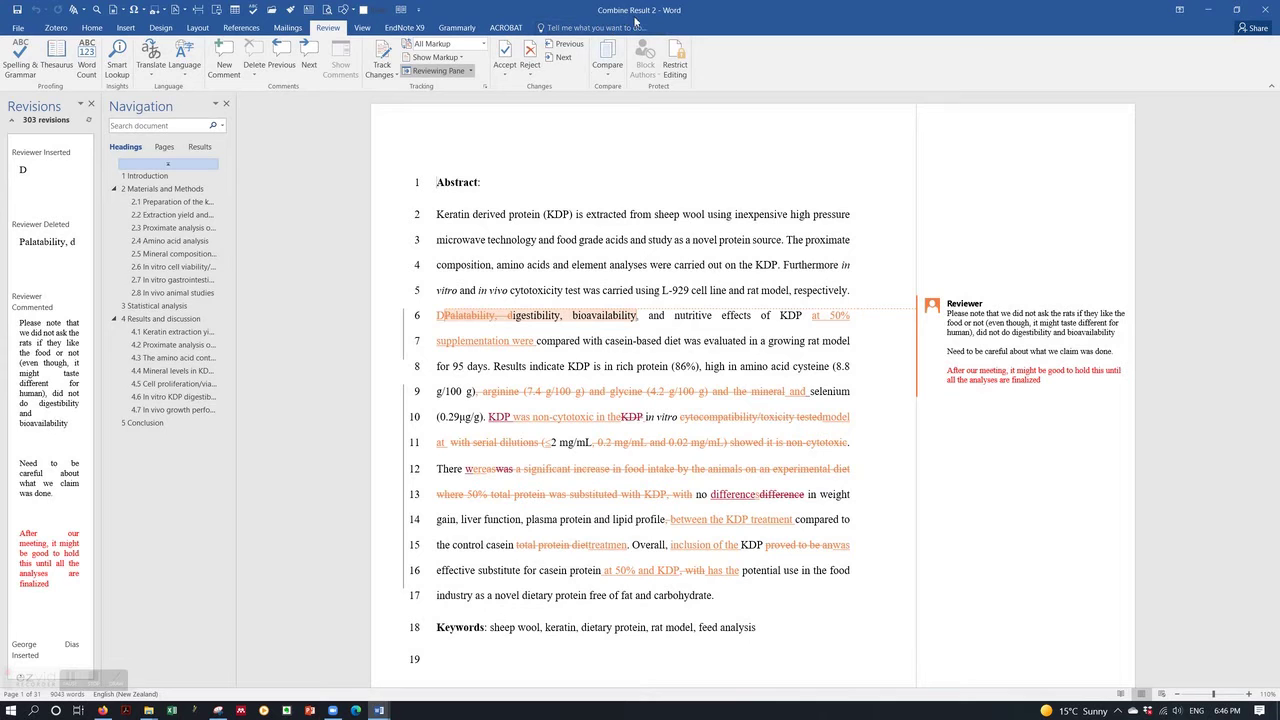
Save the combined document as Abstract.docx in Desktop > video guide > combined
{"action": "left_click", "coordinate": [18, 29]}
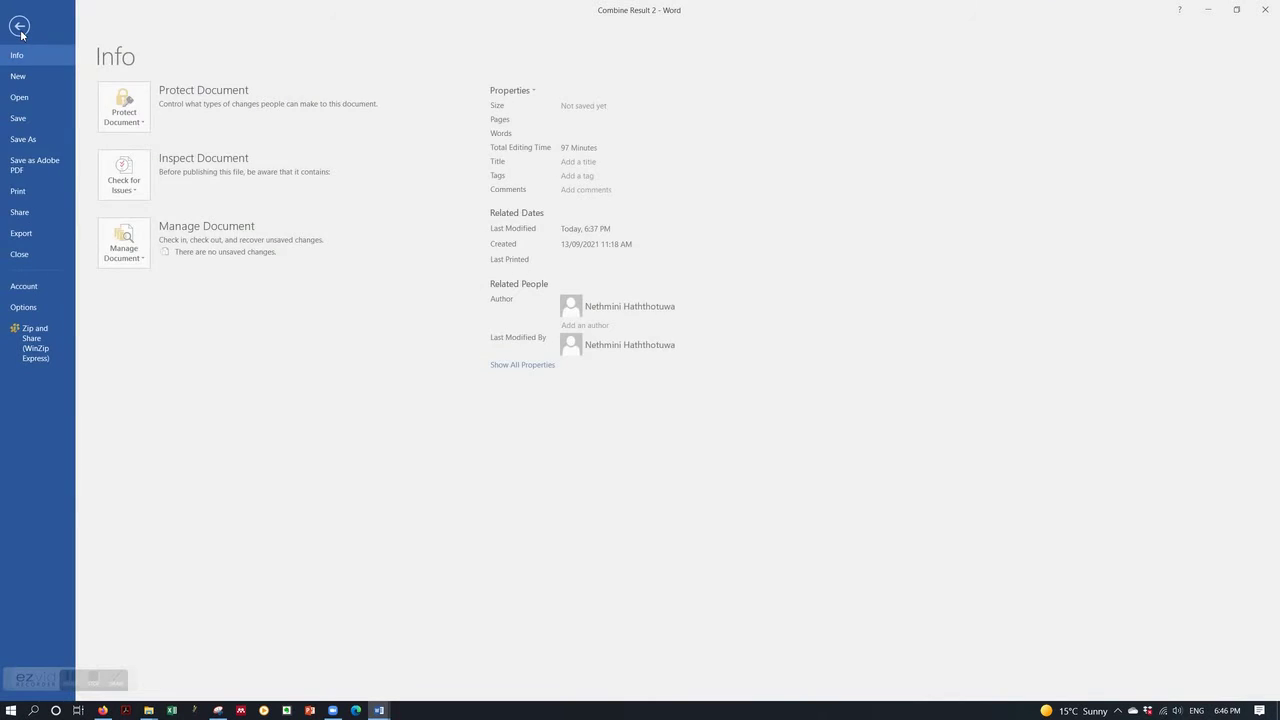
{"action": "left_click", "coordinate": [24, 118]}
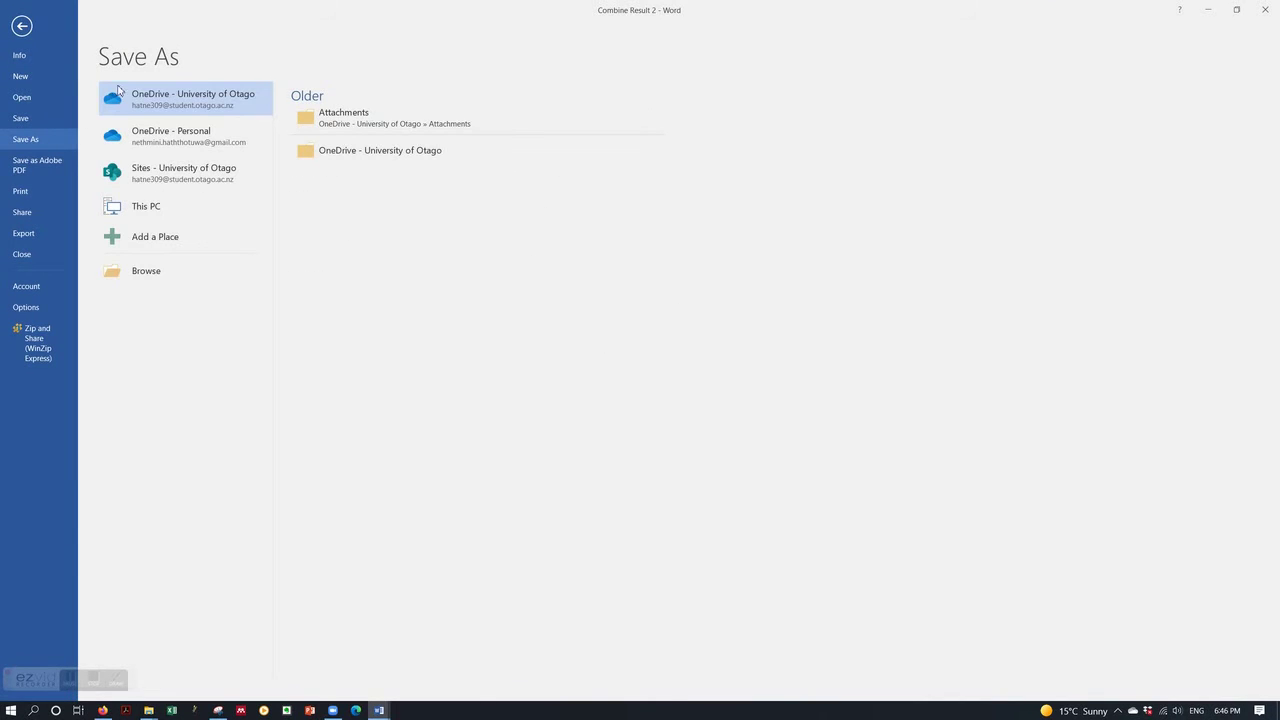
{"action": "left_click", "coordinate": [161, 275]}
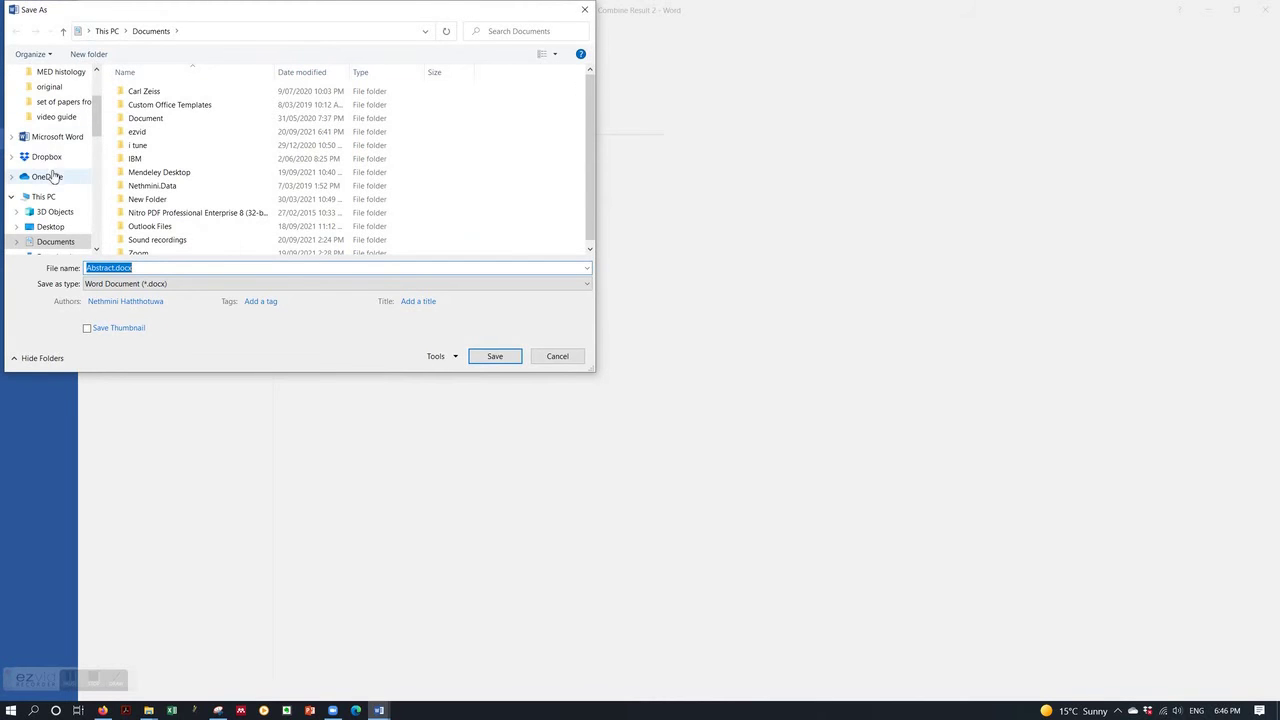
{"action": "scroll", "coordinate": [51, 150], "scroll_direction": "up", "scroll_amount": 2}
{"action": "scroll", "coordinate": [52, 122], "scroll_direction": "up", "scroll_amount": 1}
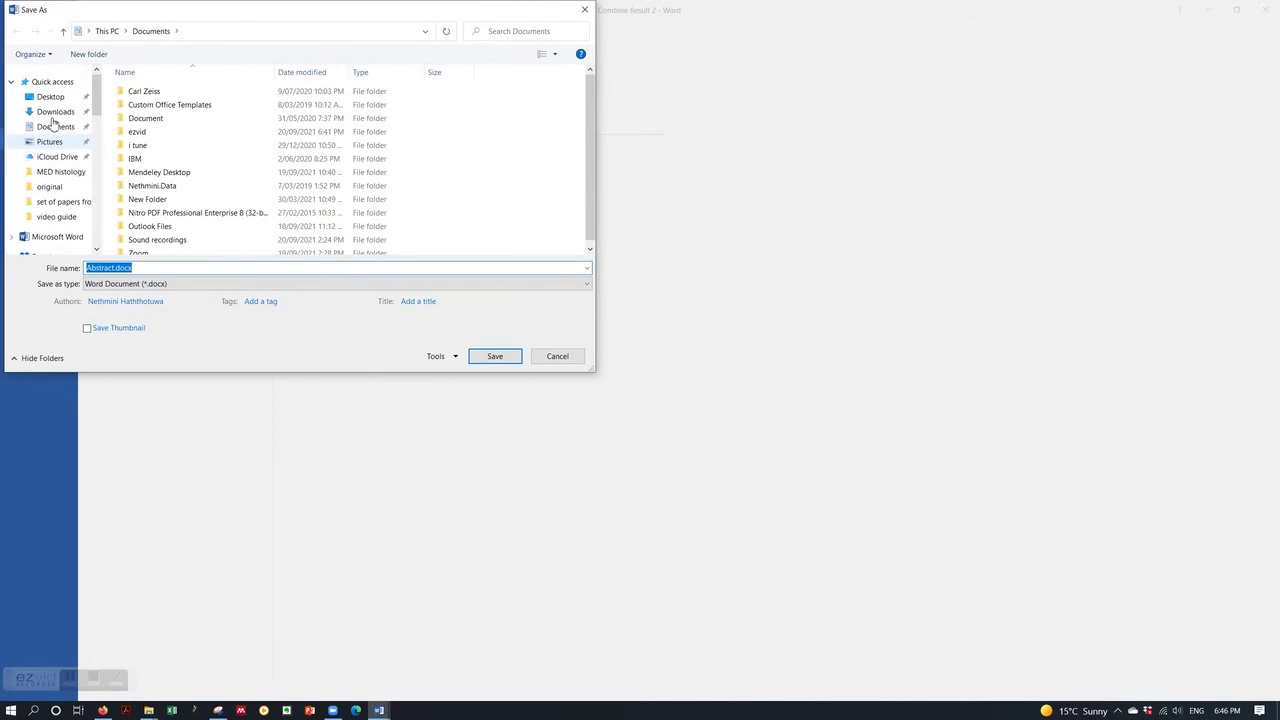
{"action": "left_click", "coordinate": [52, 97]}
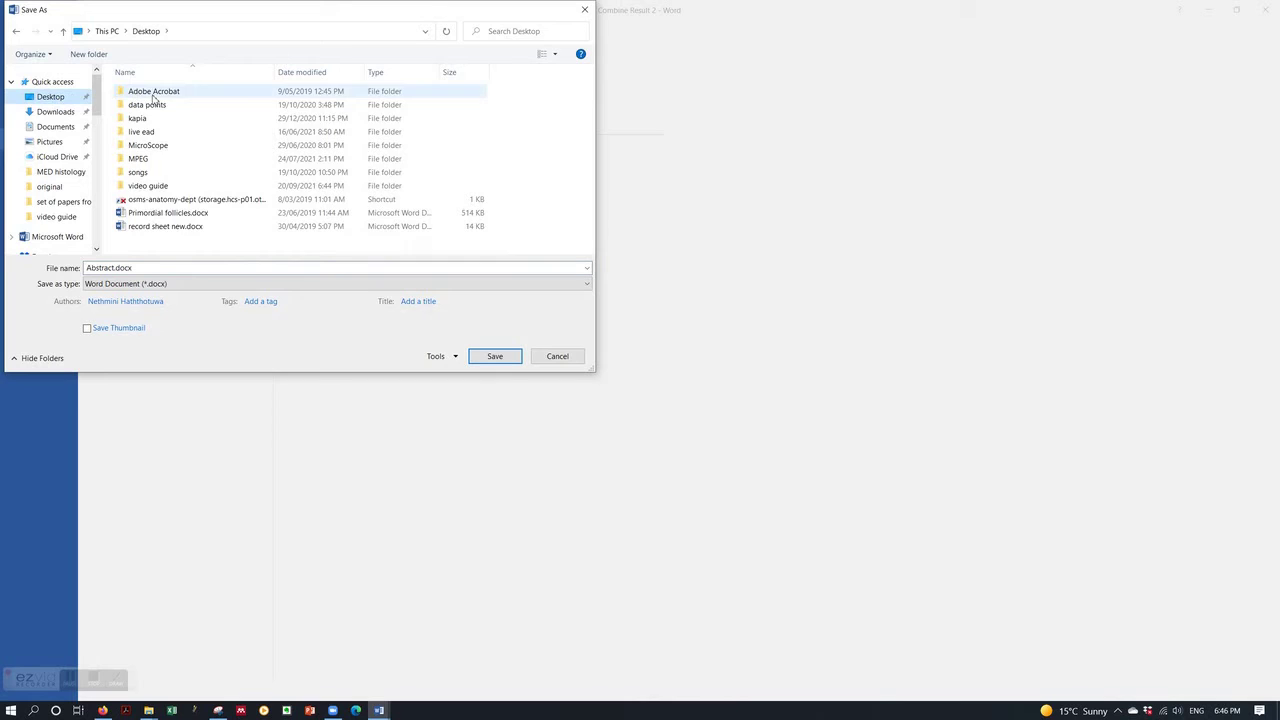
{"action": "double_click", "coordinate": [148, 186]}
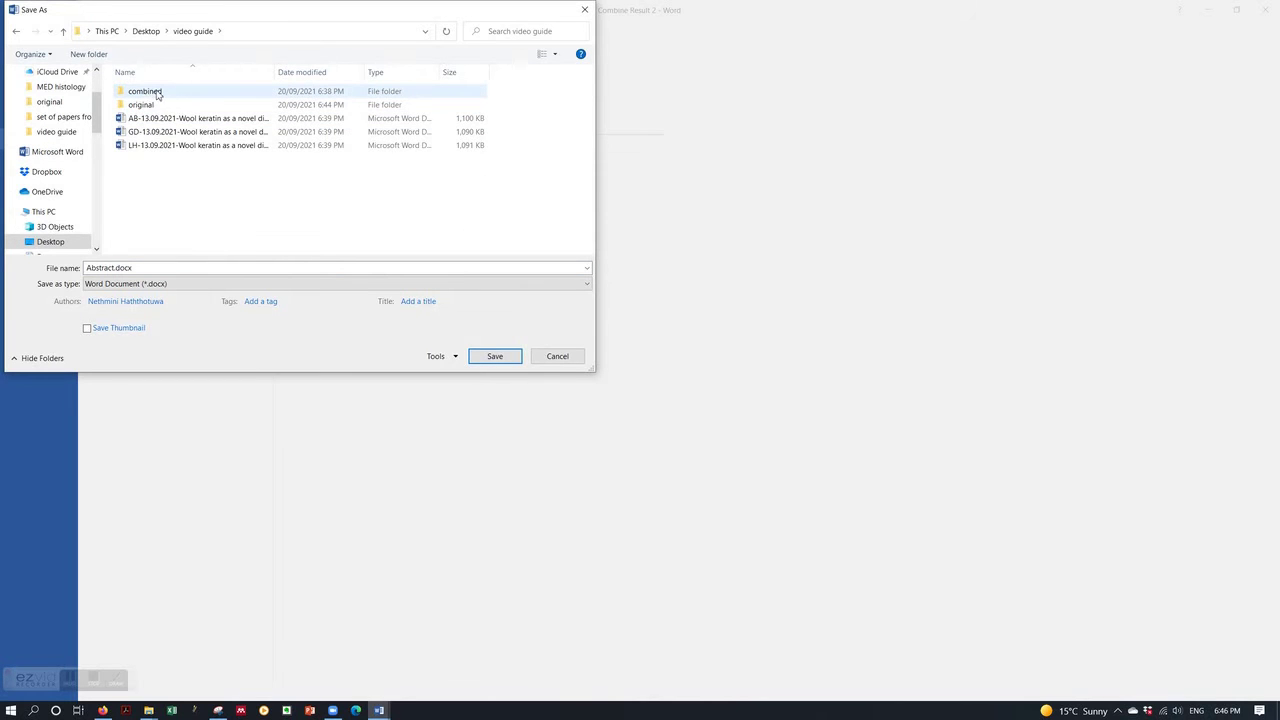
{"action": "double_click", "coordinate": [146, 92]}
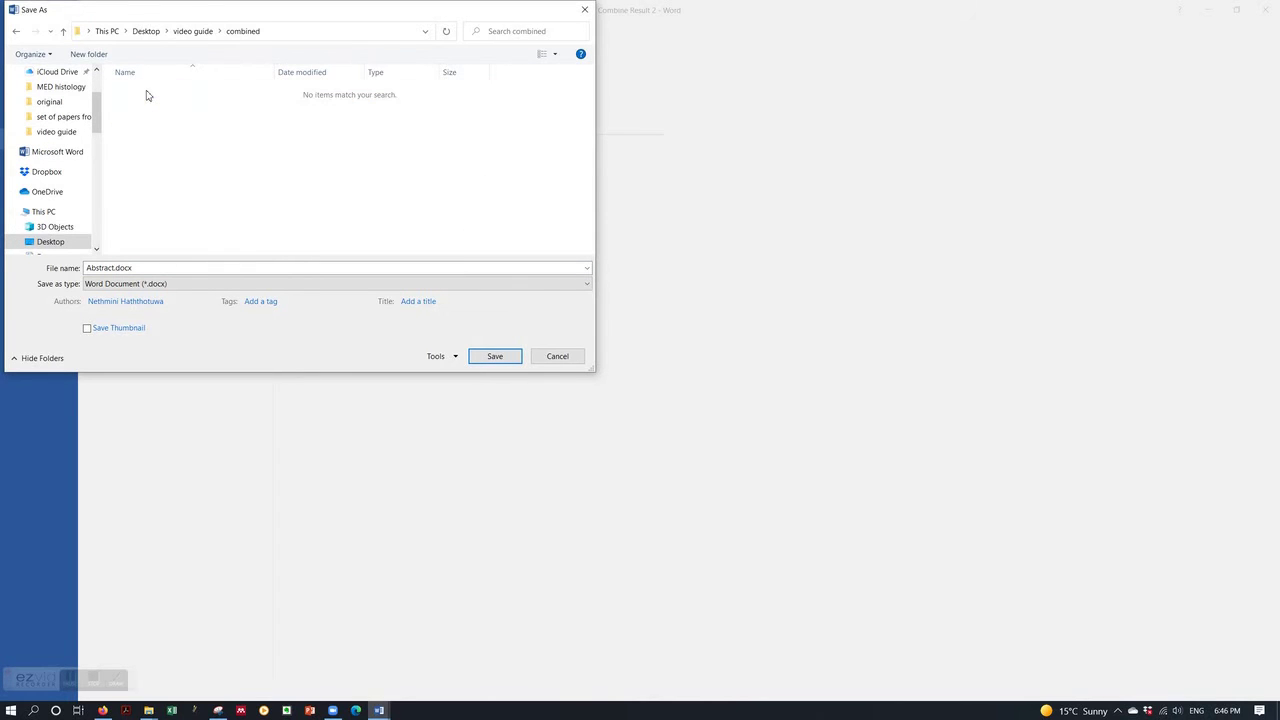
{"action": "left_click", "coordinate": [113, 268]}
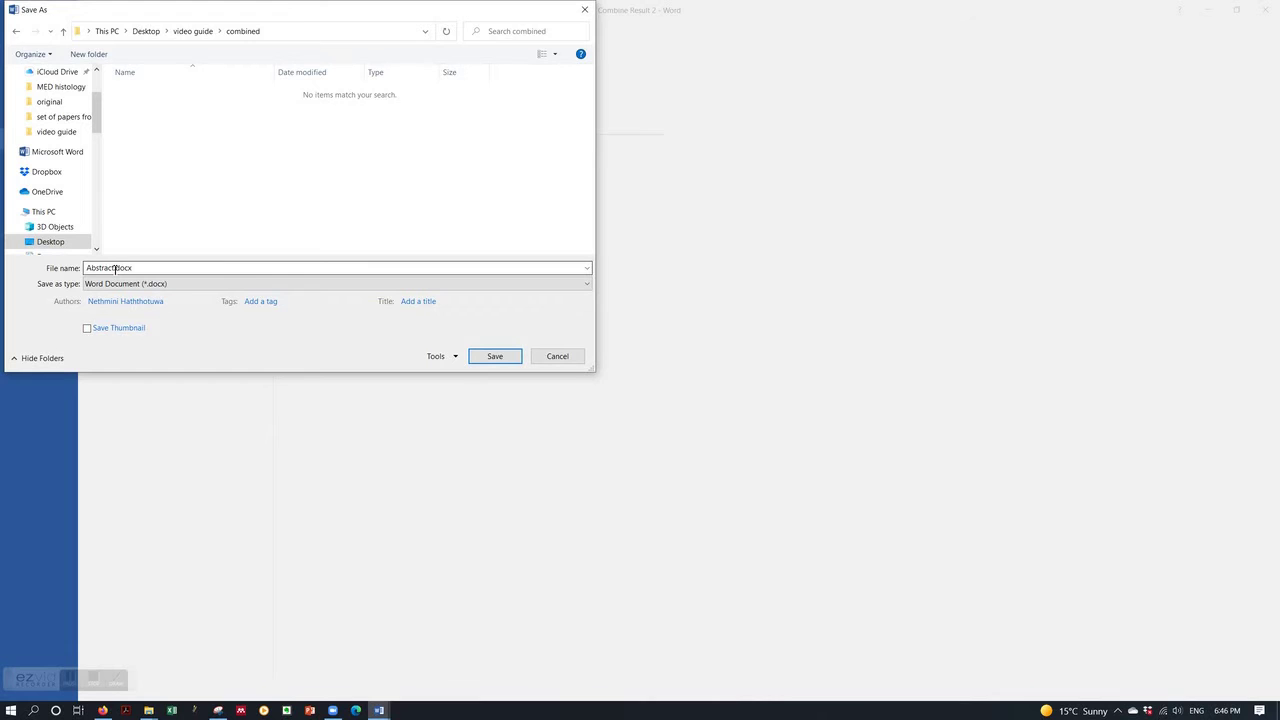
{"action": "left_click", "coordinate": [494, 358]}
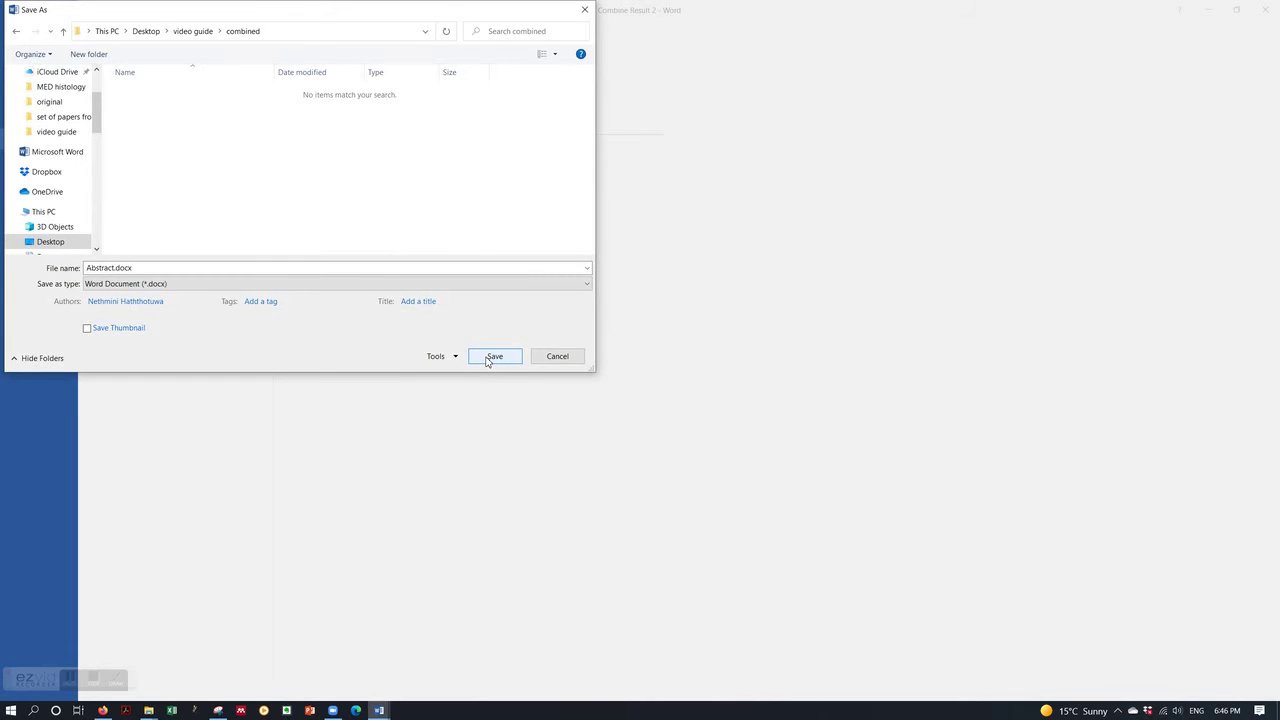
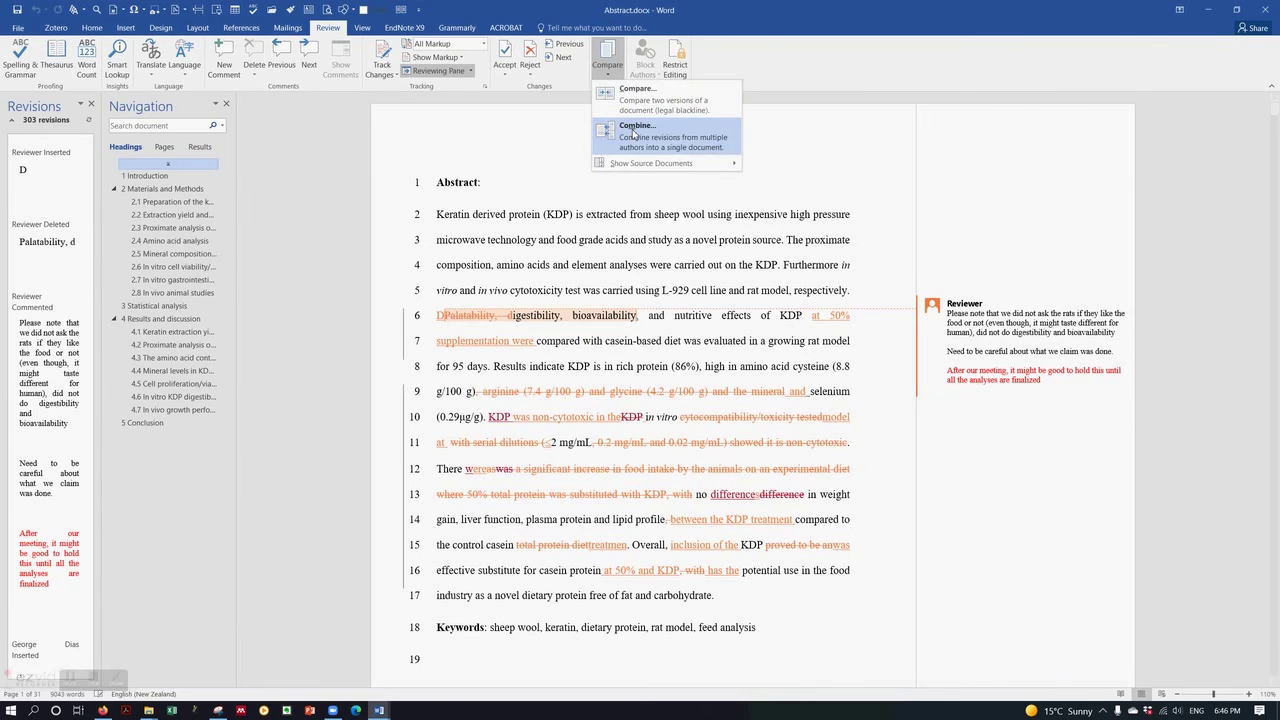
Start combining documents and load Abstract.docx from the combined folder as the original document
{"action": "left_click", "coordinate": [634, 136]}
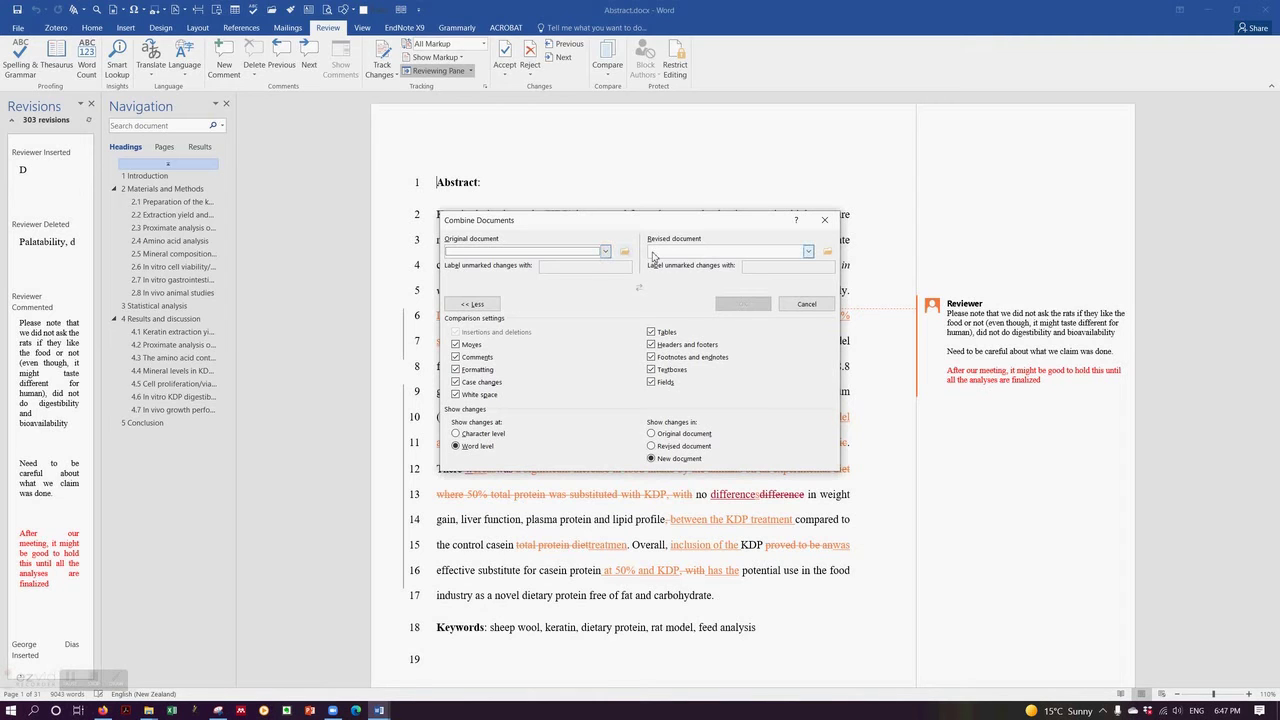
{"action": "left_click", "coordinate": [625, 254]}
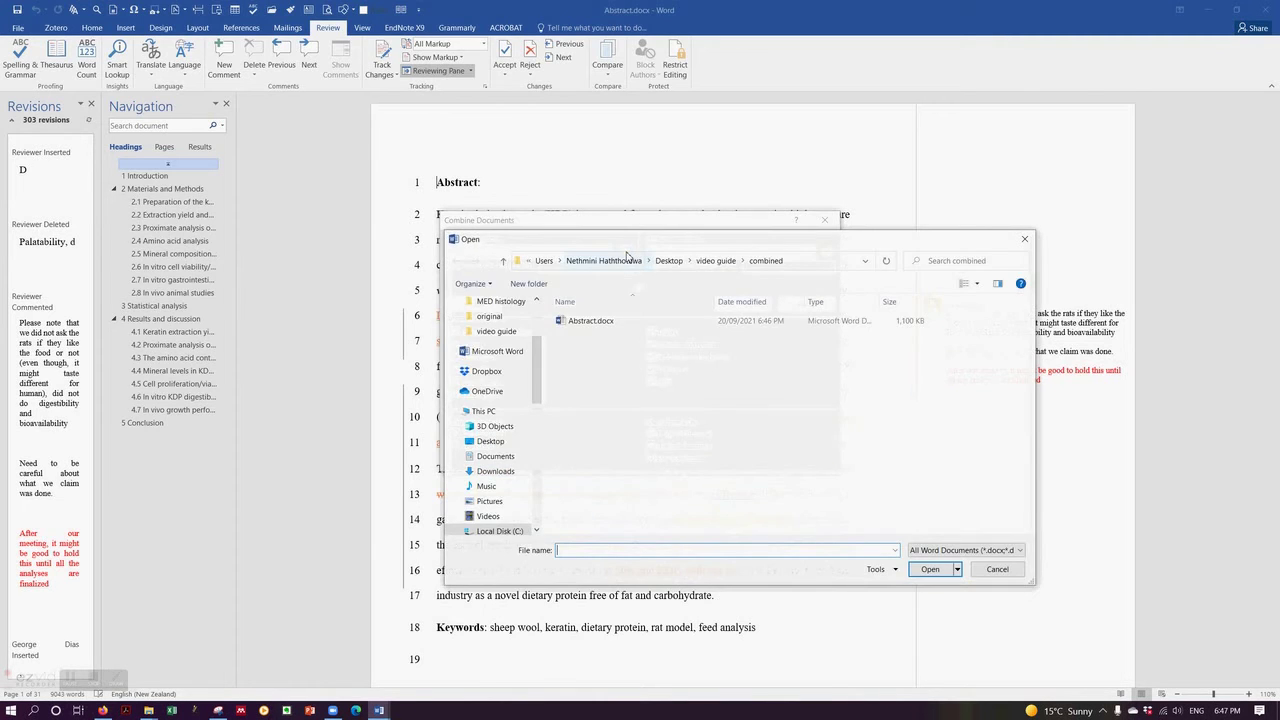
{"action": "left_click", "coordinate": [716, 261]}
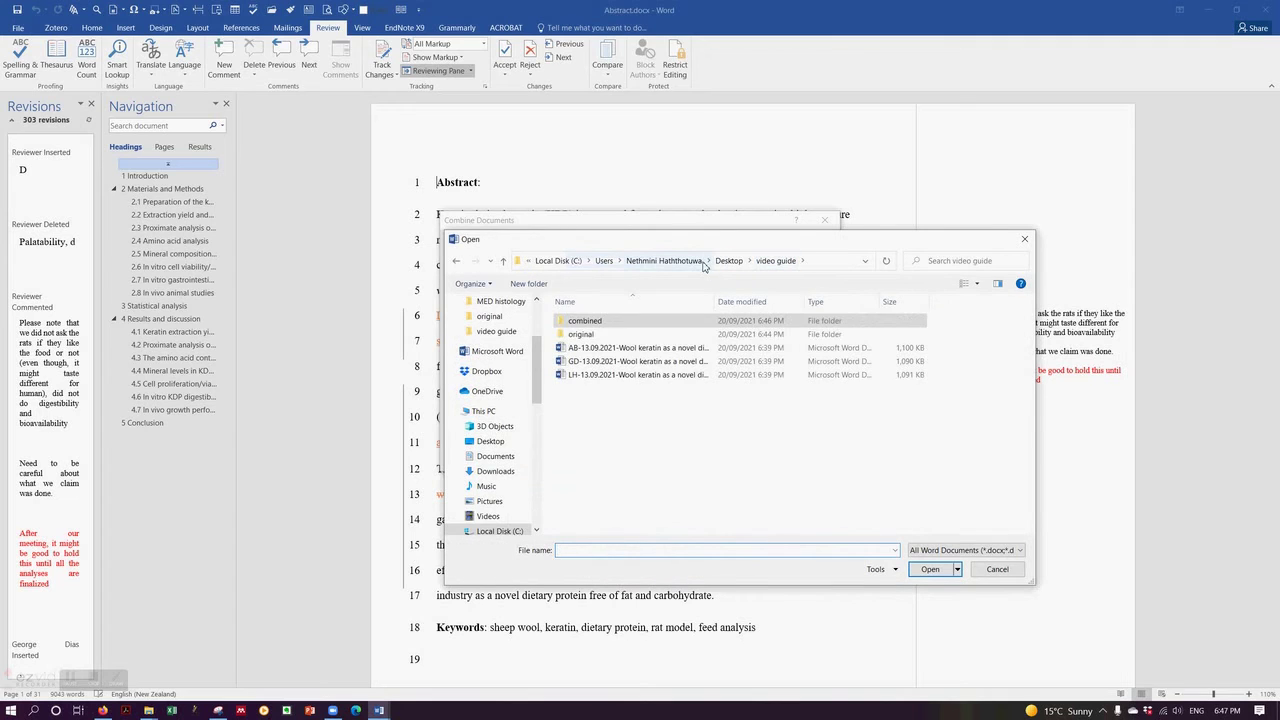
{"action": "double_click", "coordinate": [590, 322]}
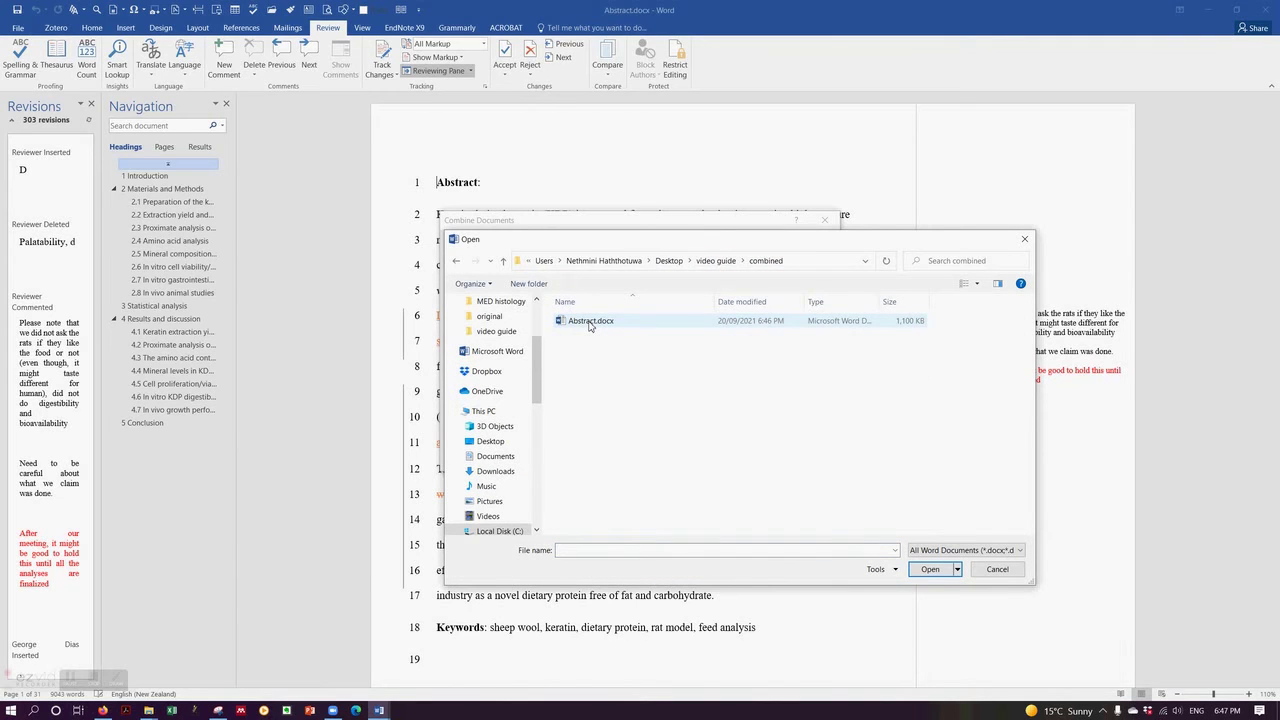
{"action": "left_click", "coordinate": [589, 327]}
{"action": "left_click", "coordinate": [933, 570]}
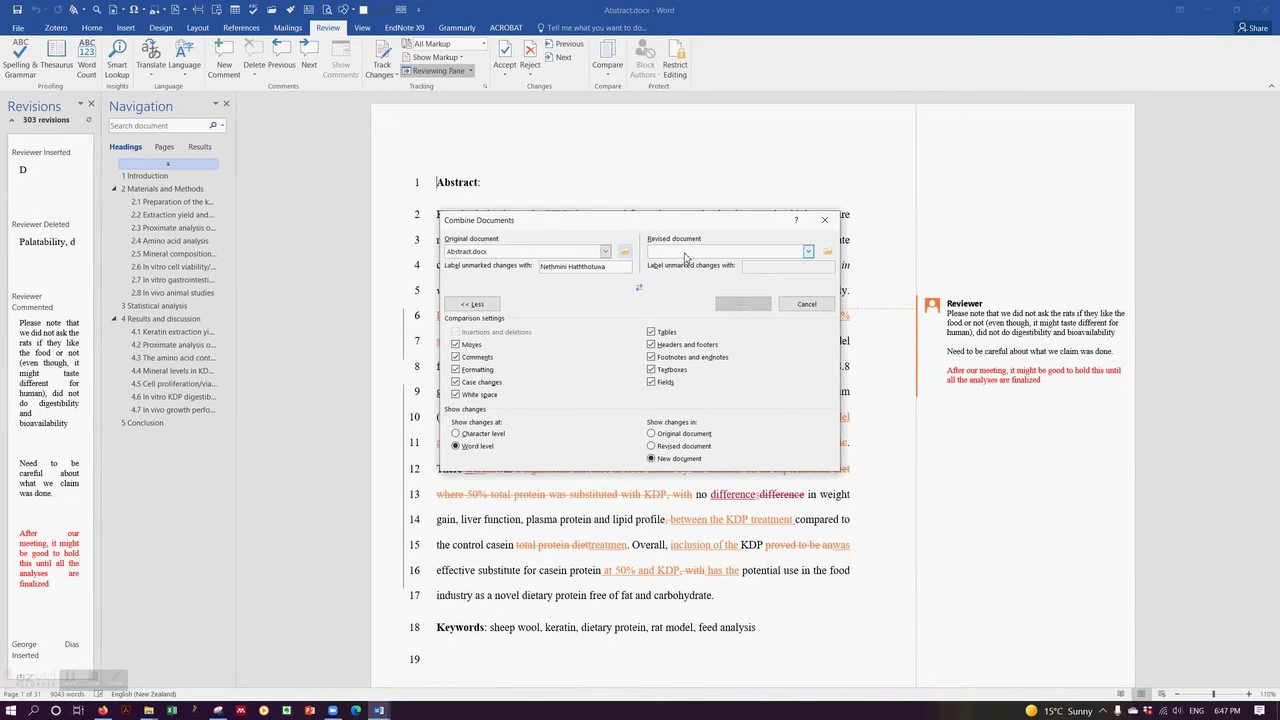
Load the GD-13.09.2021-Wool keratin file from the video guide folder as the revised document
{"action": "left_click", "coordinate": [826, 254]}
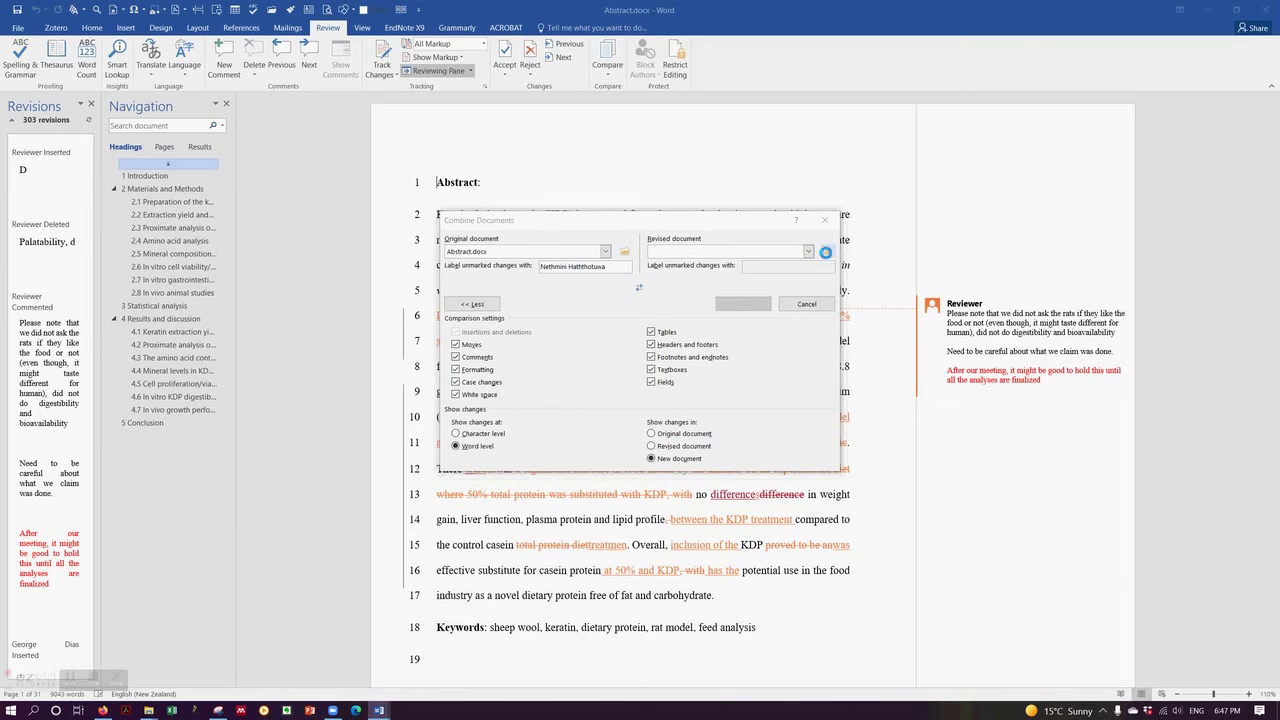
{"action": "left_click", "coordinate": [716, 260]}
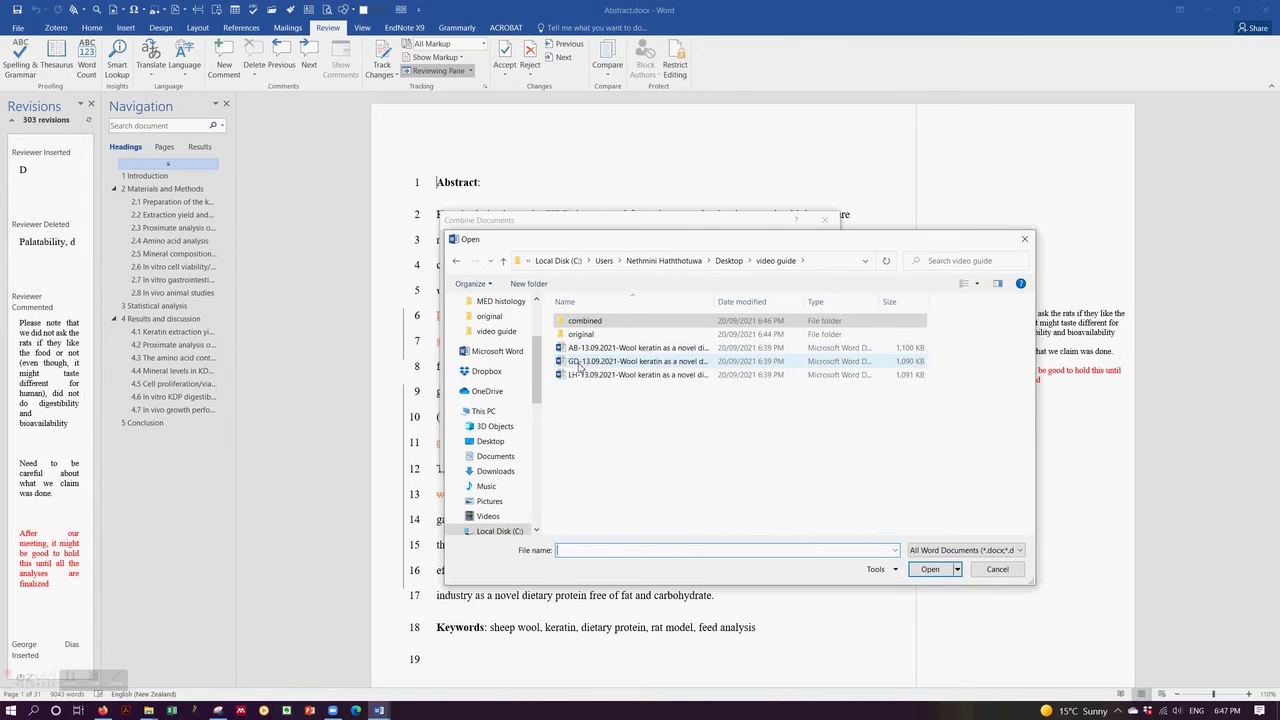
{"action": "left_click", "coordinate": [577, 365]}
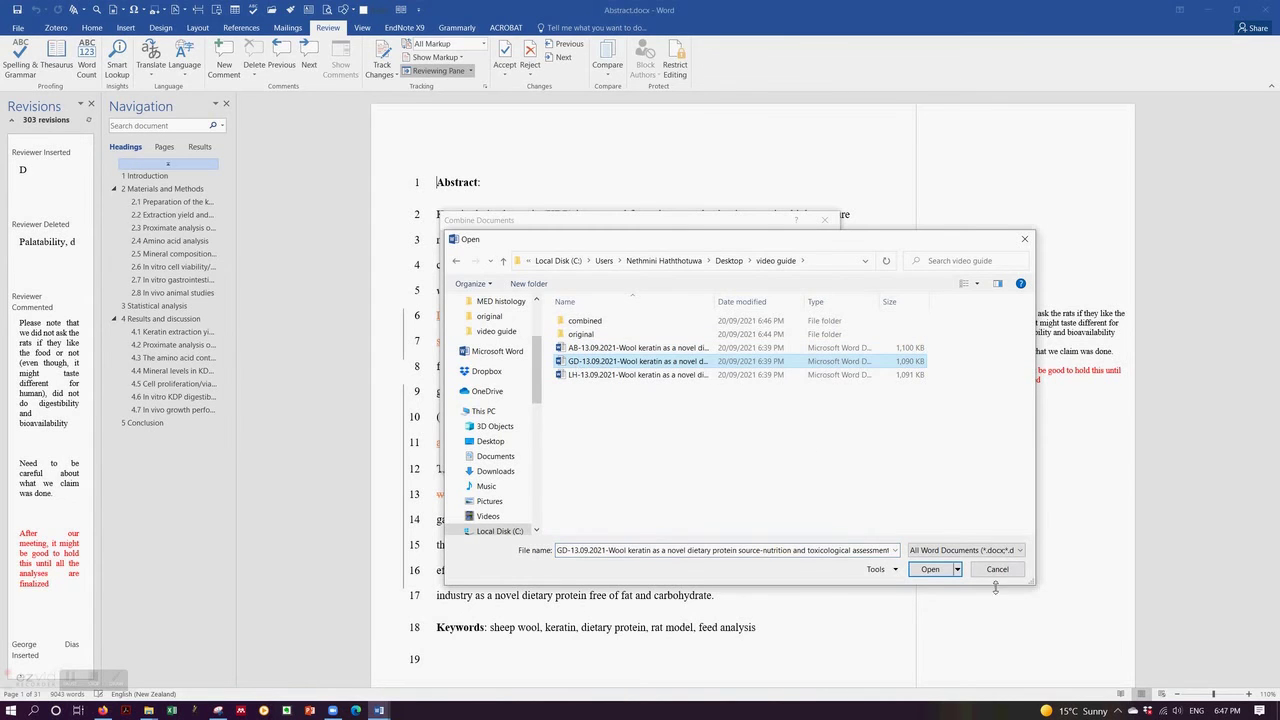
{"action": "left_click", "coordinate": [930, 569]}
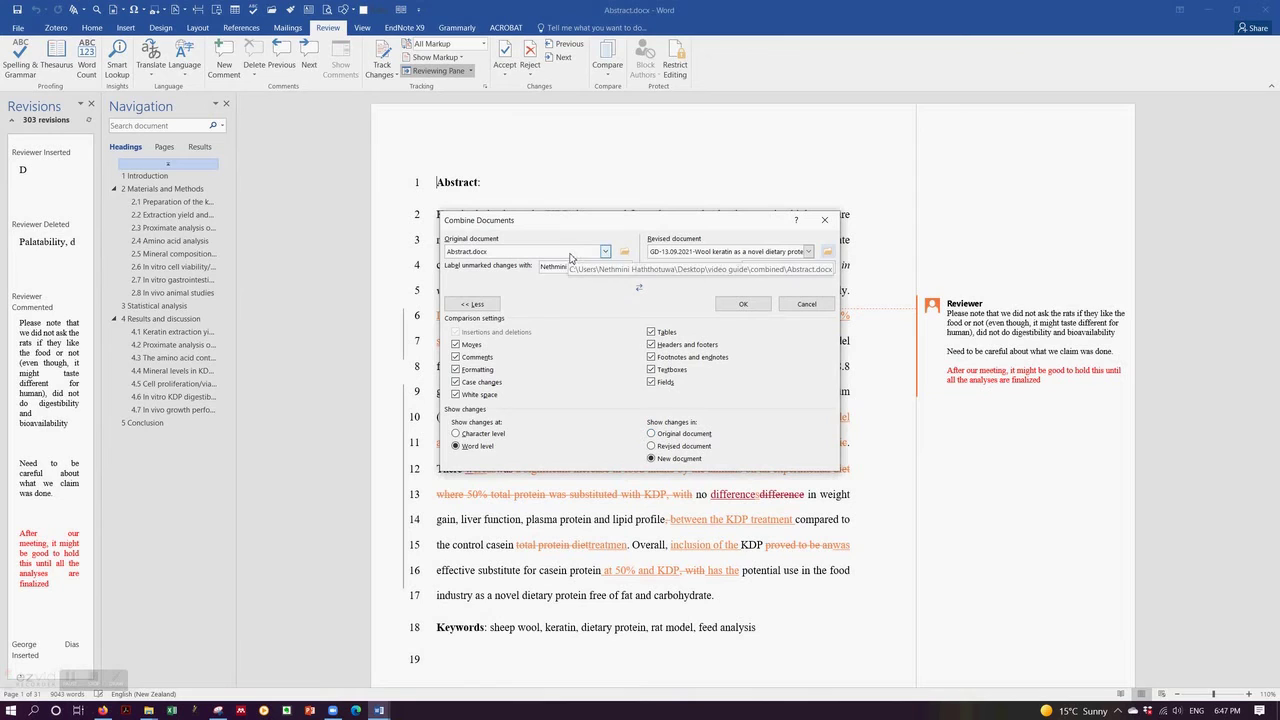
Show the changes in the original document and merge, keeping the formatting changes from Abstract.docx
{"action": "left_click", "coordinate": [652, 435]}
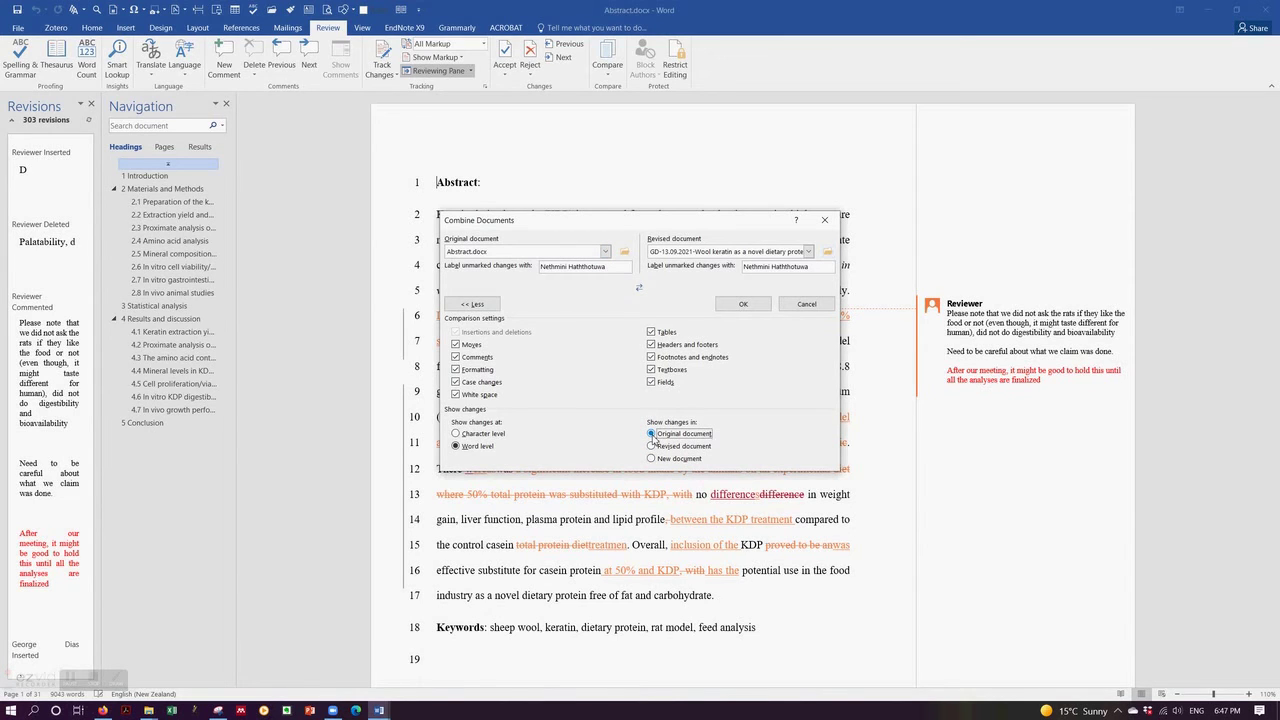
{"action": "left_click", "coordinate": [747, 304]}
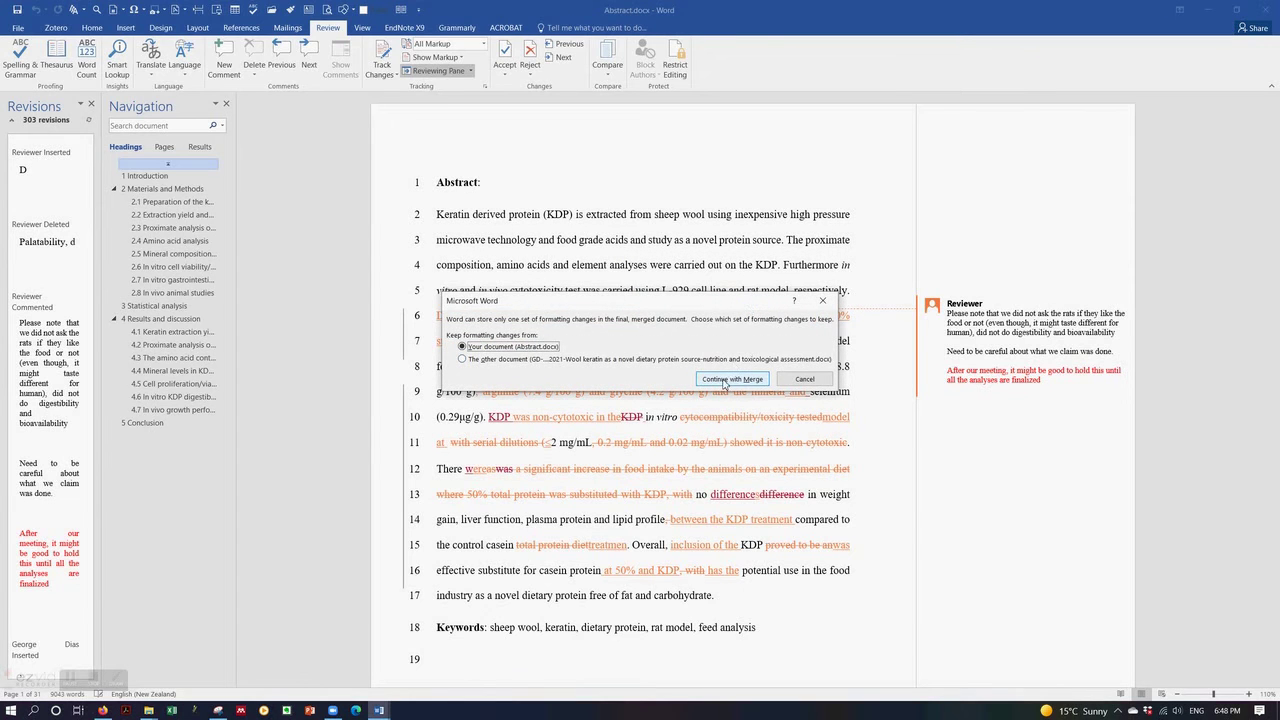
{"action": "left_click", "coordinate": [730, 379]}
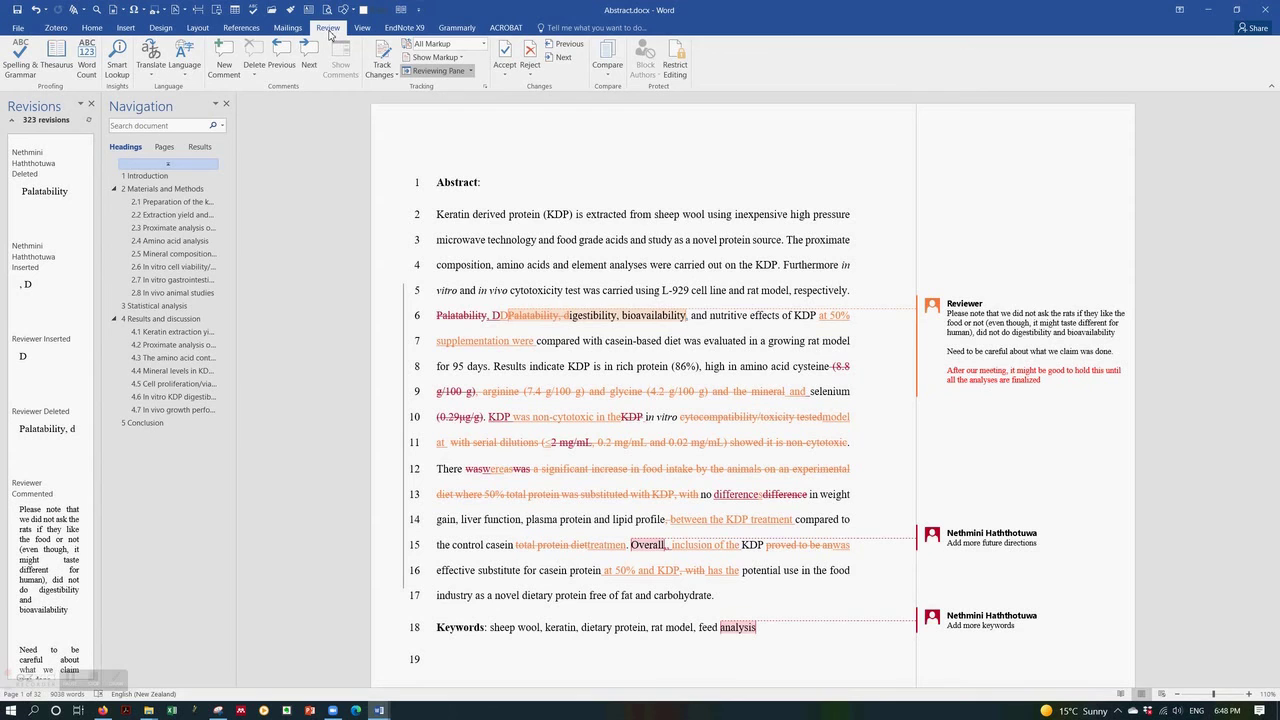
Begin another document combination with Abstract.docx from the combined folder as the original document
{"action": "left_click", "coordinate": [603, 76]}
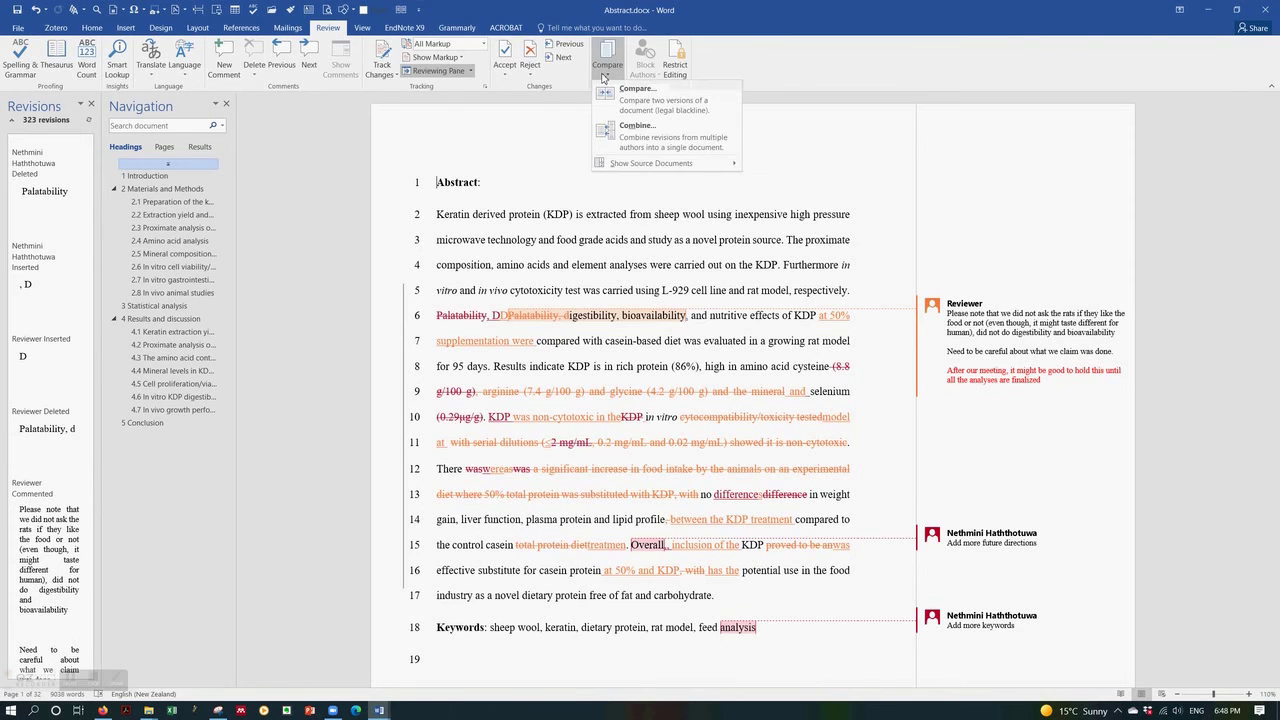
{"action": "left_click", "coordinate": [634, 146]}
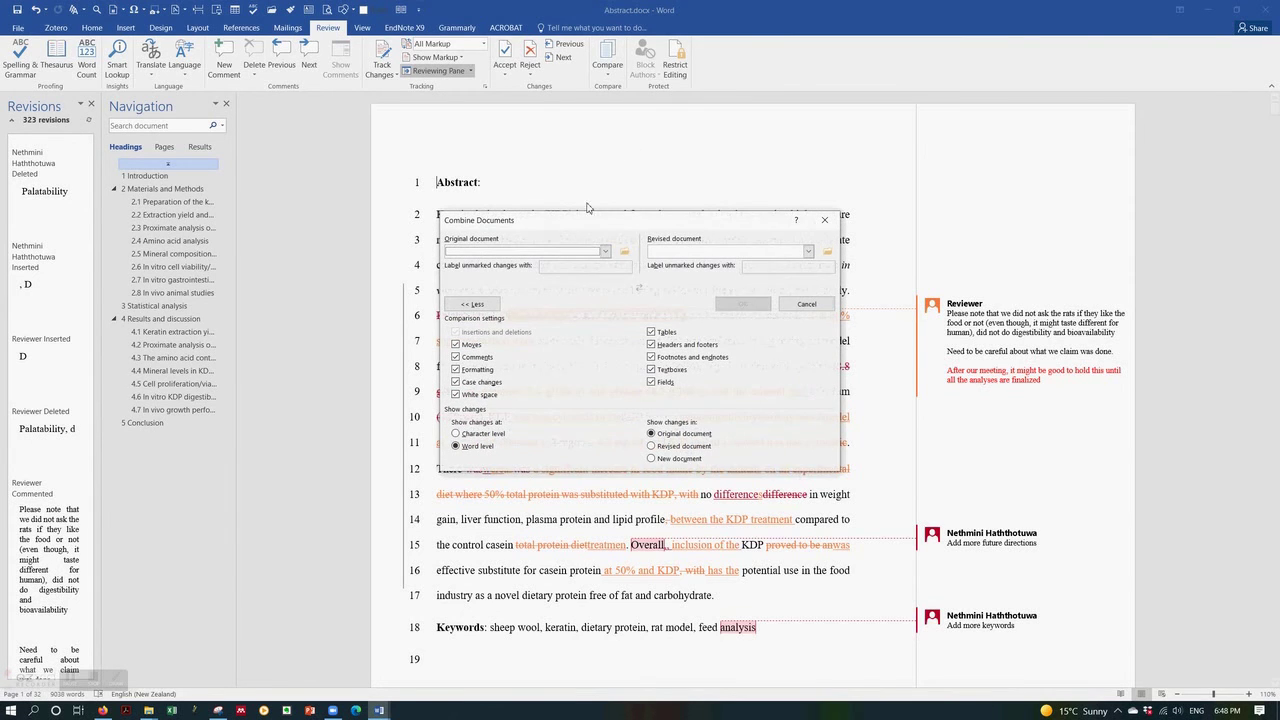
{"action": "left_click", "coordinate": [624, 252]}
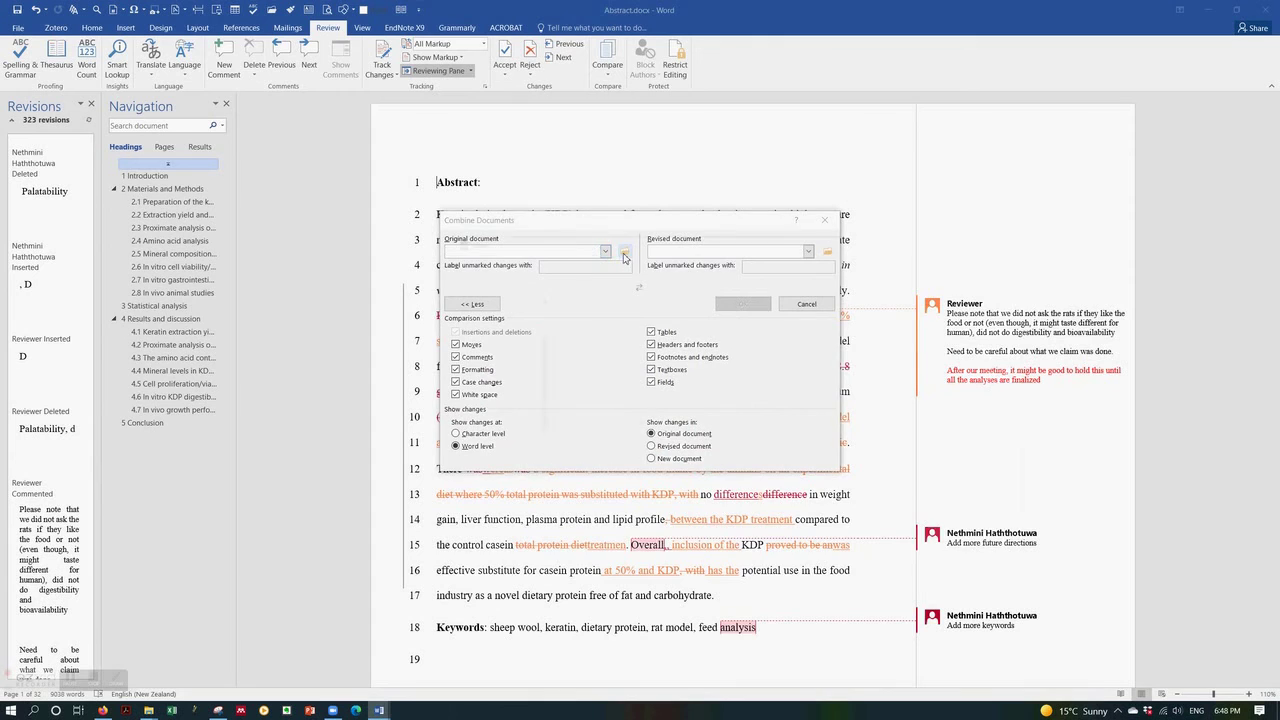
{"action": "double_click", "coordinate": [588, 322]}
{"action": "left_click", "coordinate": [588, 322]}
{"action": "left_click", "coordinate": [930, 569]}
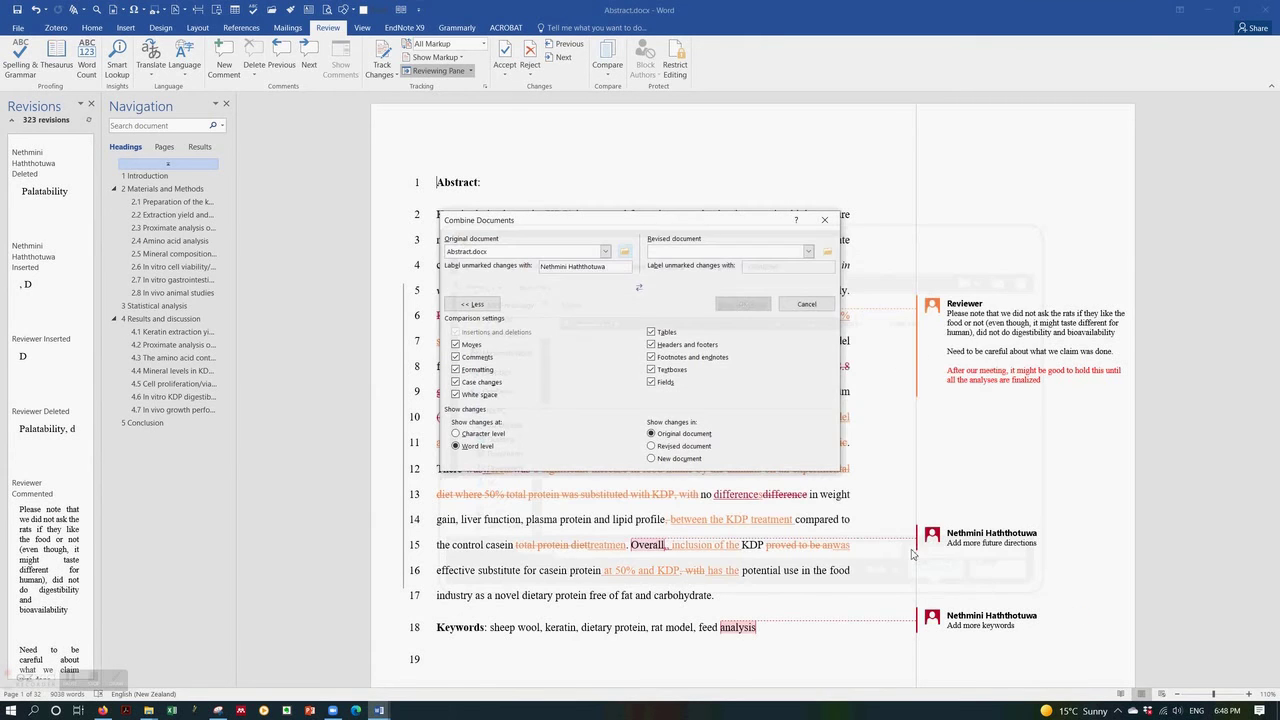
Load the LH-13.09.2021-Wool keratin file from the video guide folder as the revised document
{"action": "left_click", "coordinate": [827, 251]}
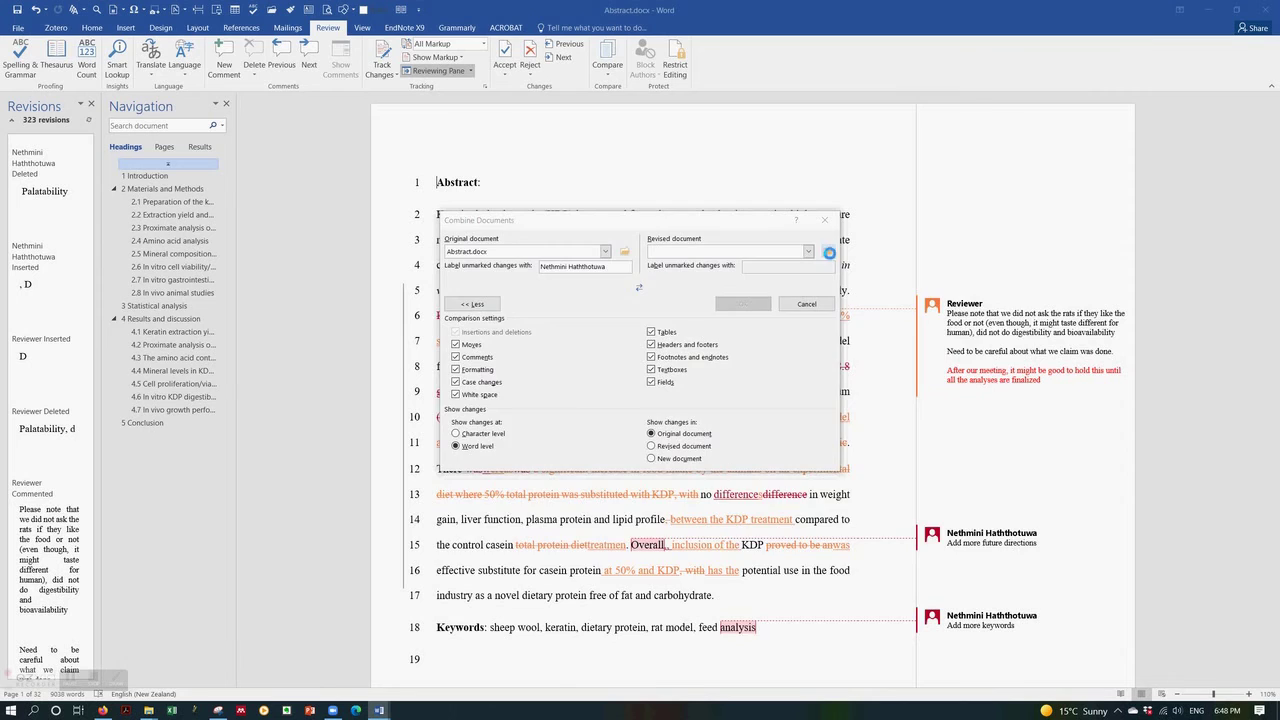
{"action": "left_click", "coordinate": [718, 261]}
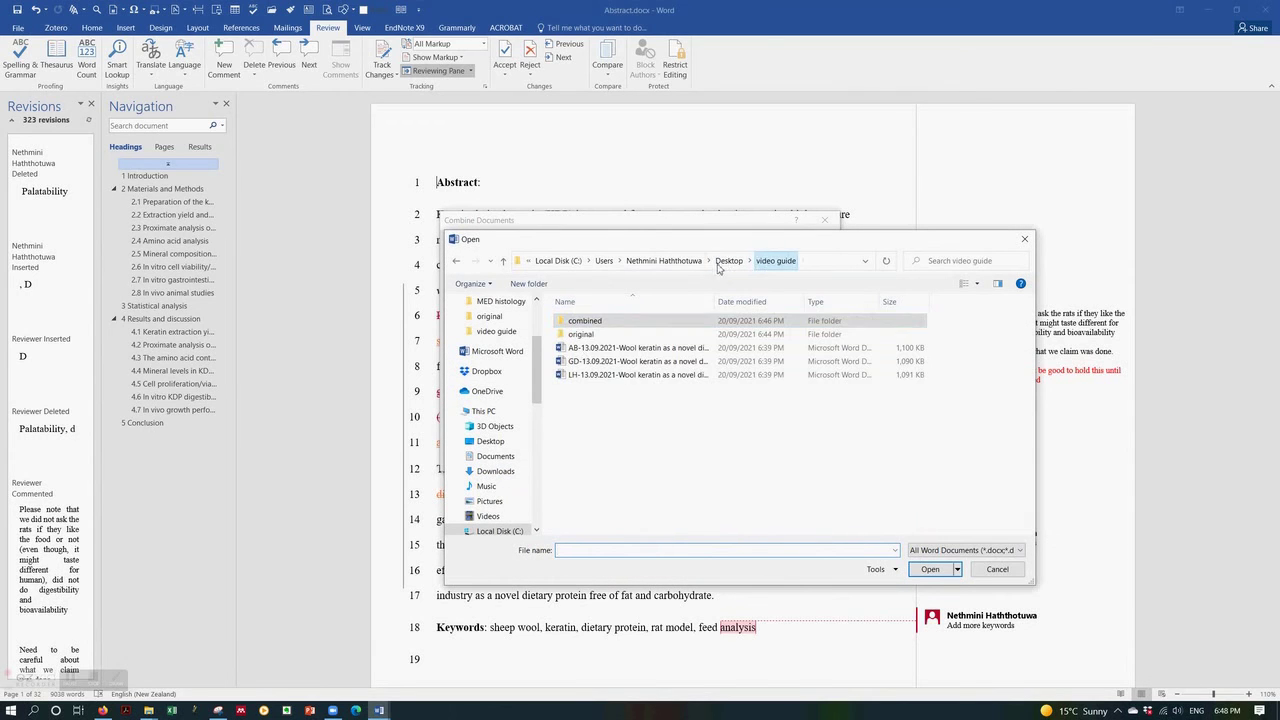
{"action": "left_click", "coordinate": [573, 376]}
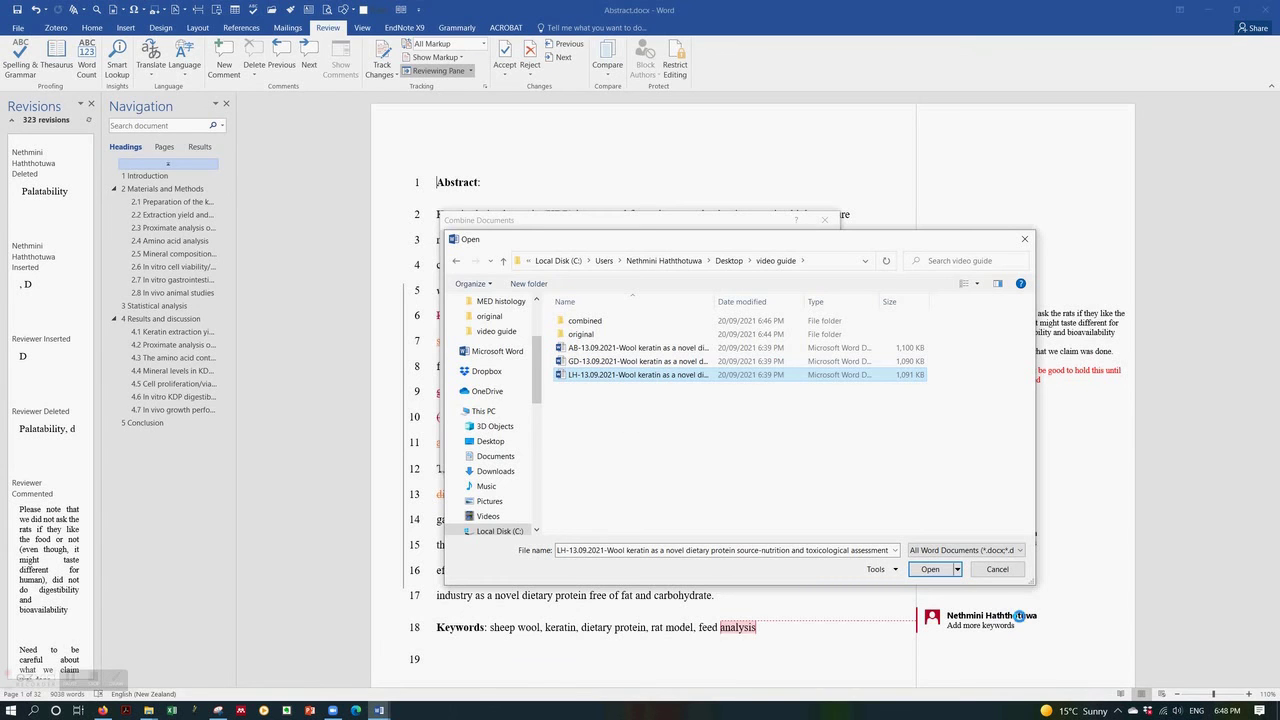
{"action": "left_click", "coordinate": [930, 569]}
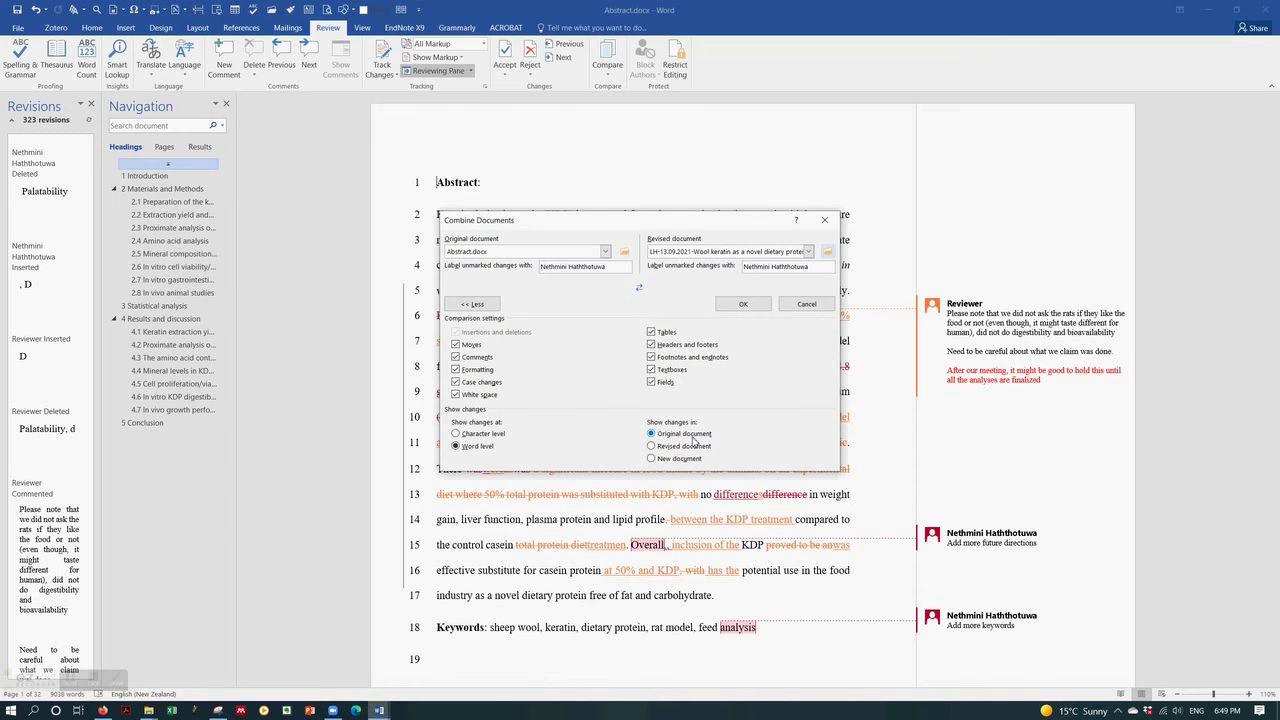
Merge the LH copy's changes into the original document and save Abstract.docx
{"action": "left_click", "coordinate": [737, 305]}
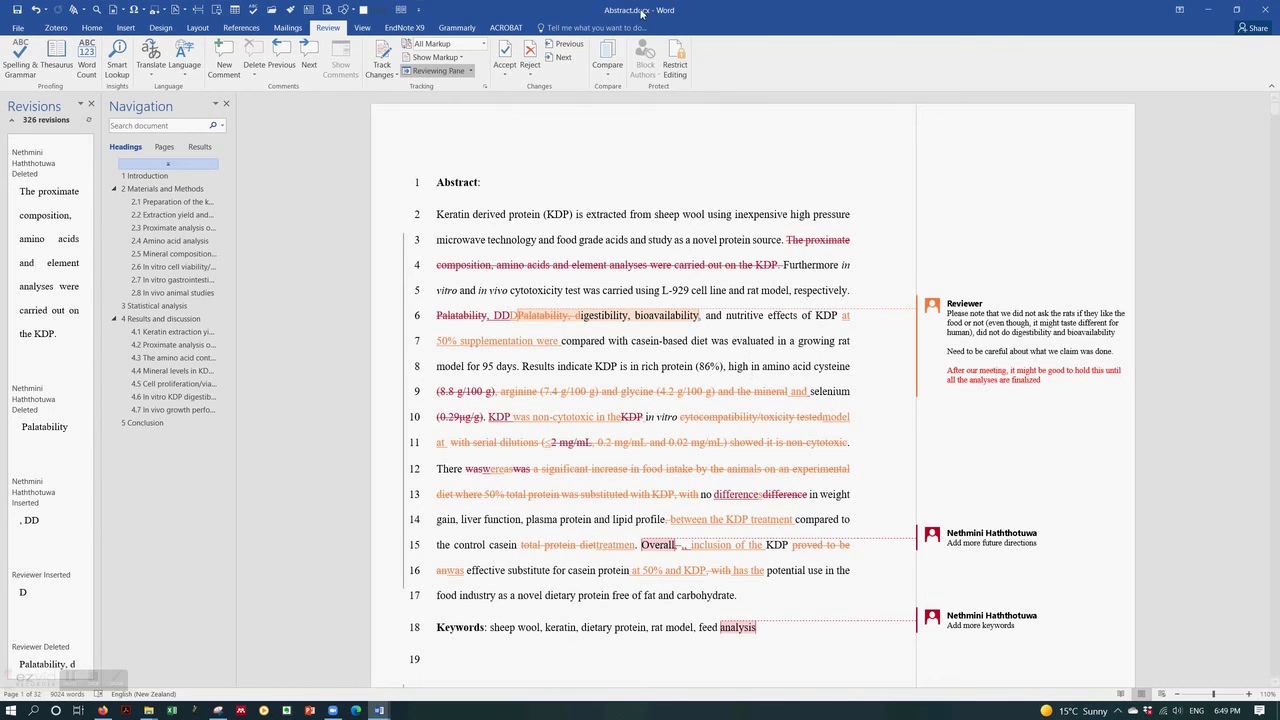
{"action": "left_click", "coordinate": [18, 13]}
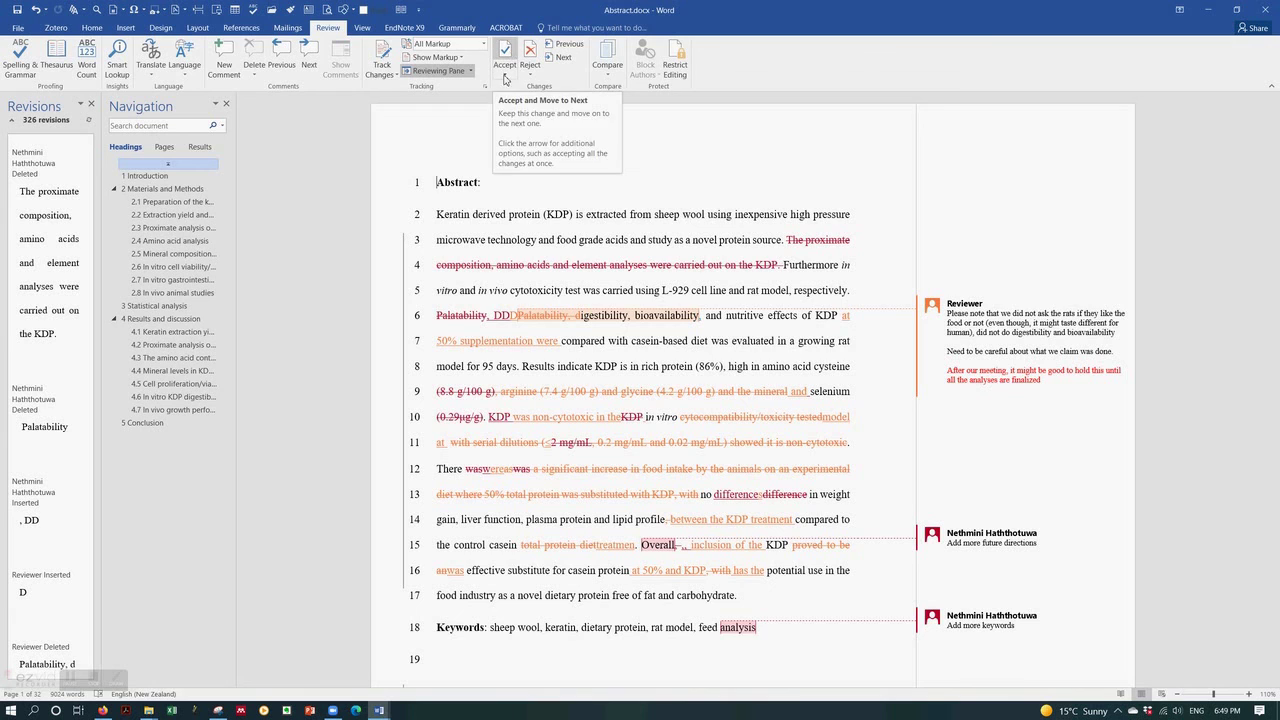
Accept the tracked changes in "DDDPalatability" on line 6 and delete the surplus letters so the word reads "Digestibility"
{"action": "left_click_drag", "start_coordinate": [496, 318], "coordinate": [566, 326]}
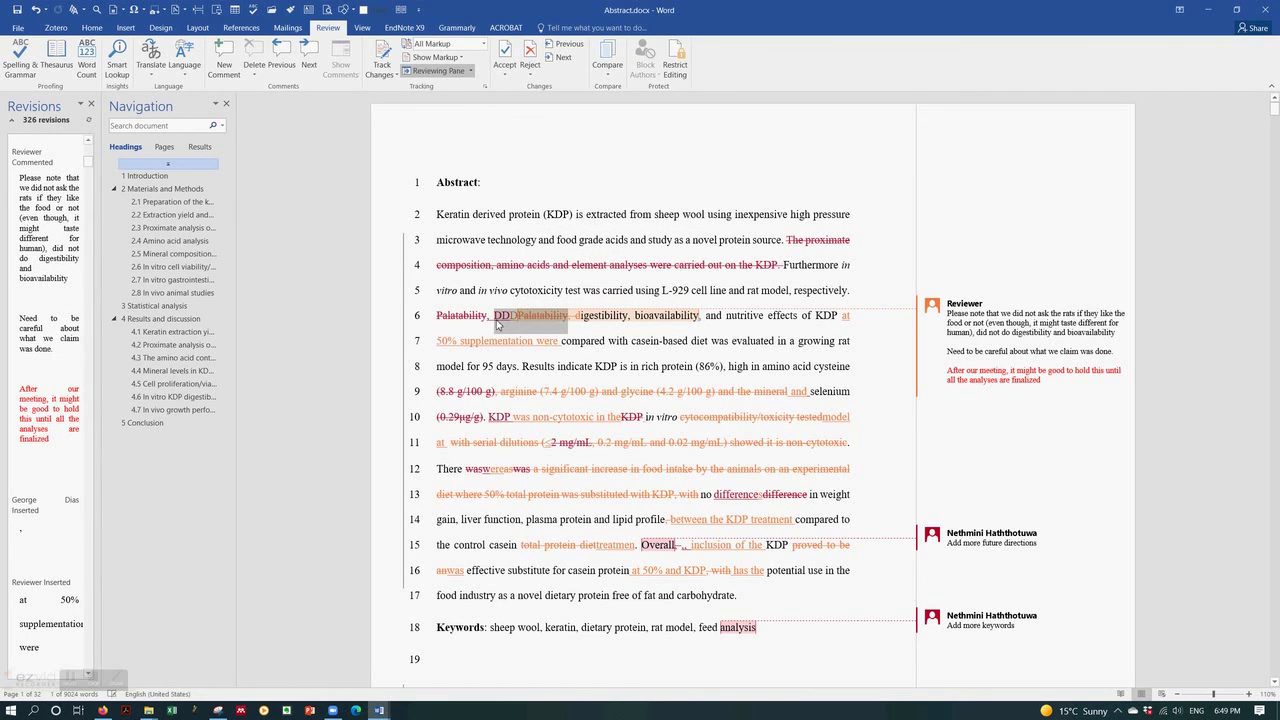
{"action": "left_click", "coordinate": [504, 56]}
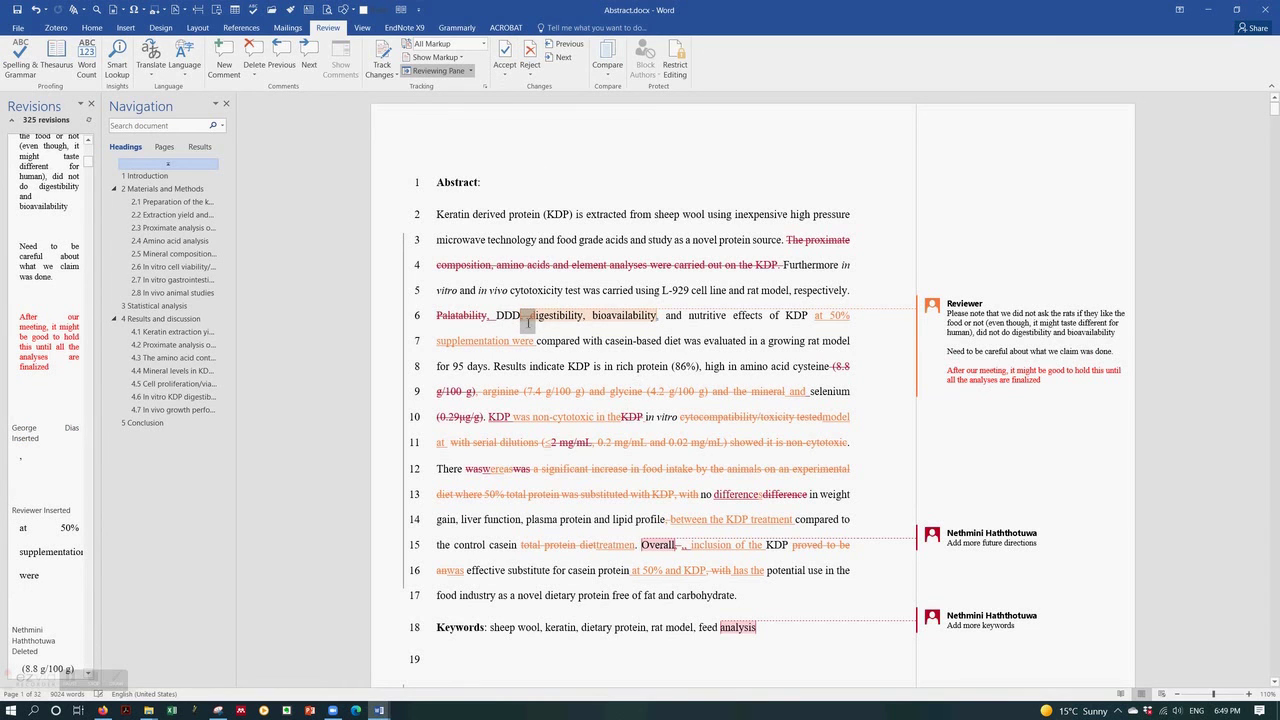
{"action": "left_click", "coordinate": [498, 320]}
{"action": "left_click_drag", "start_coordinate": [498, 318], "coordinate": [530, 317]}
{"action": "left_click", "coordinate": [533, 317]}
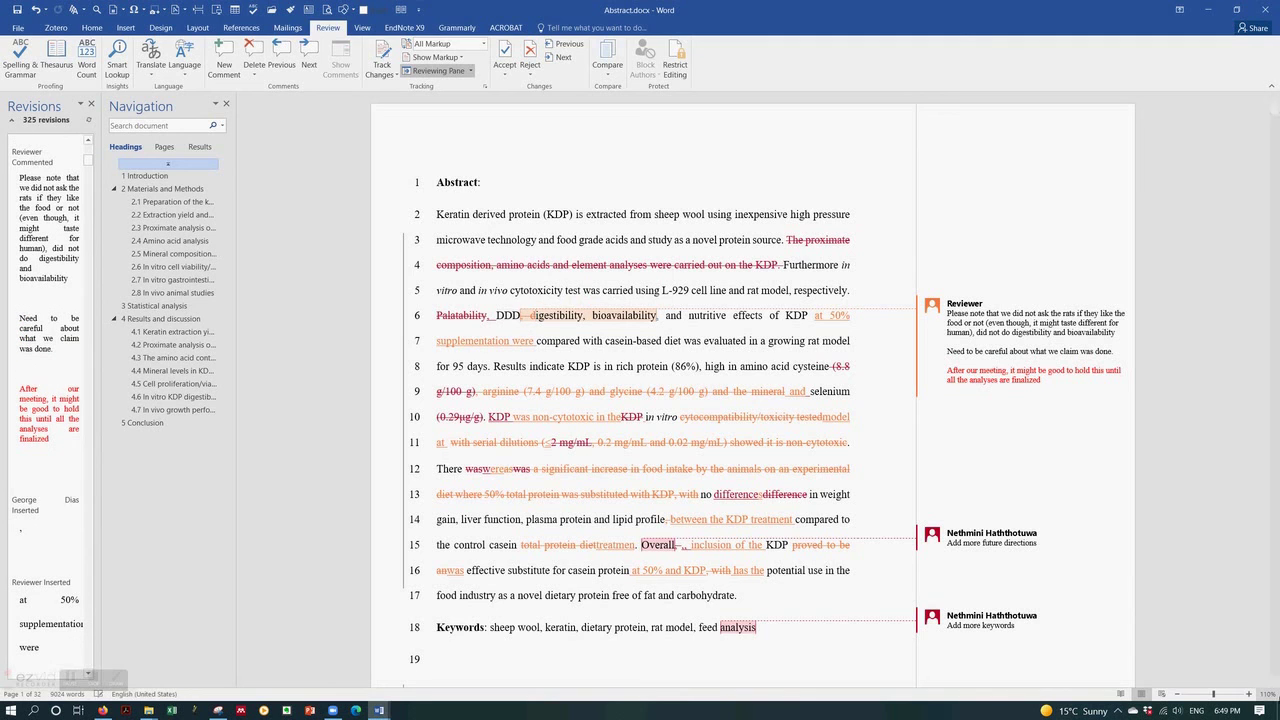
{"action": "key", "text": "BackSpace"}
{"action": "key", "text": "BackSpace"}
{"action": "key", "text": "BackSpace"}
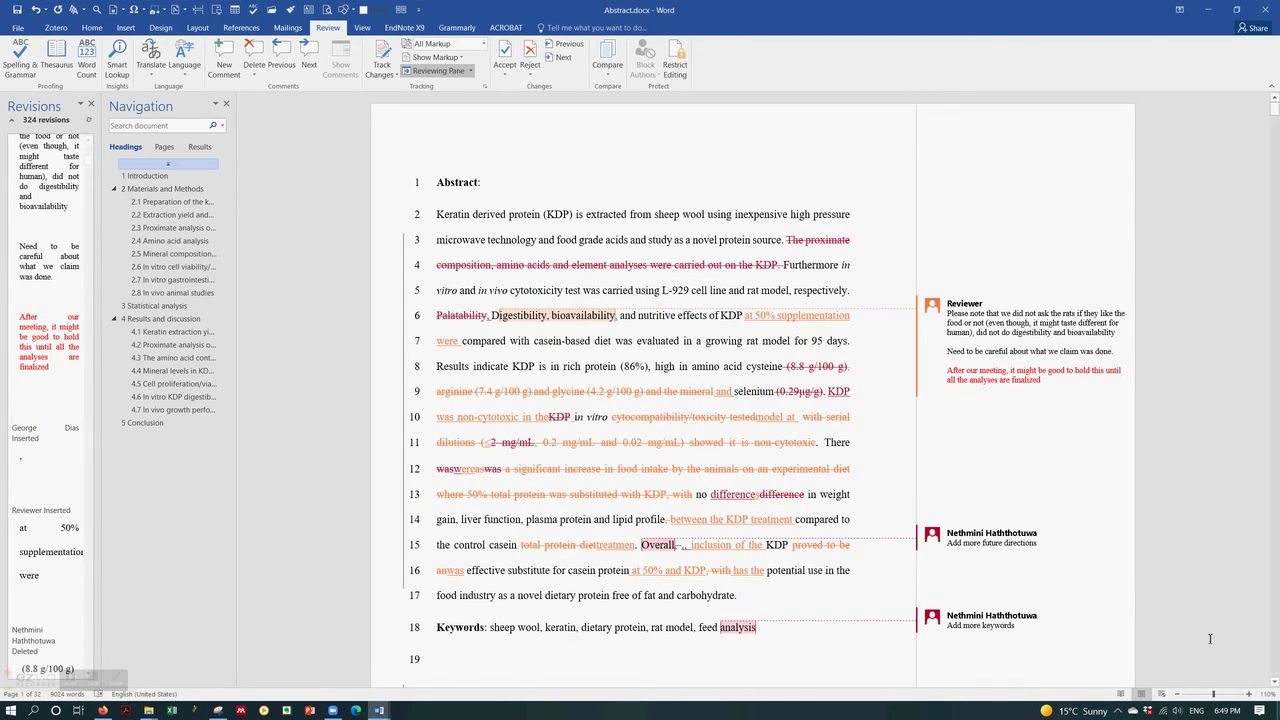
Accept the abstract's tracked changes one by one from "at 50% supplementation were" through the end of the in vitro non-cytotoxicity sentence
{"action": "left_click", "coordinate": [505, 52]}
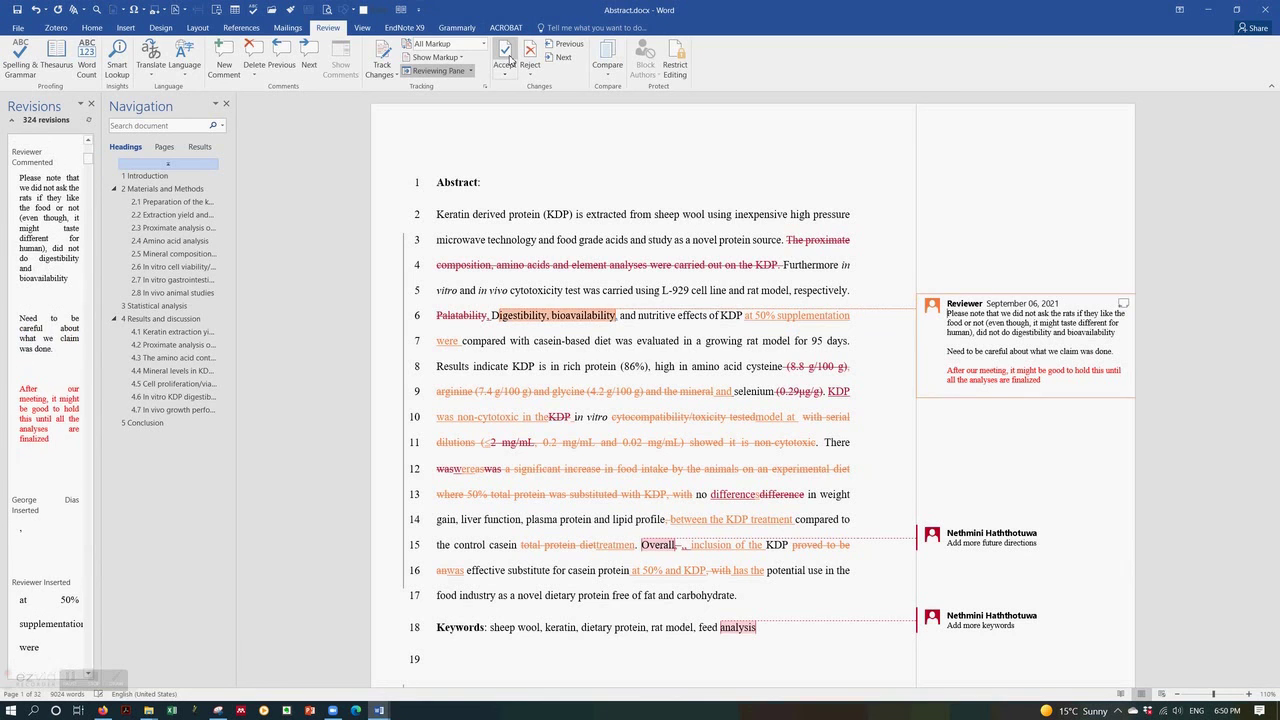
{"action": "left_click", "coordinate": [509, 58]}
{"action": "left_click", "coordinate": [509, 58]}
{"action": "left_click", "coordinate": [509, 58]}
{"action": "left_click", "coordinate": [509, 58]}
{"action": "left_click", "coordinate": [509, 58]}
{"action": "left_click", "coordinate": [509, 58]}
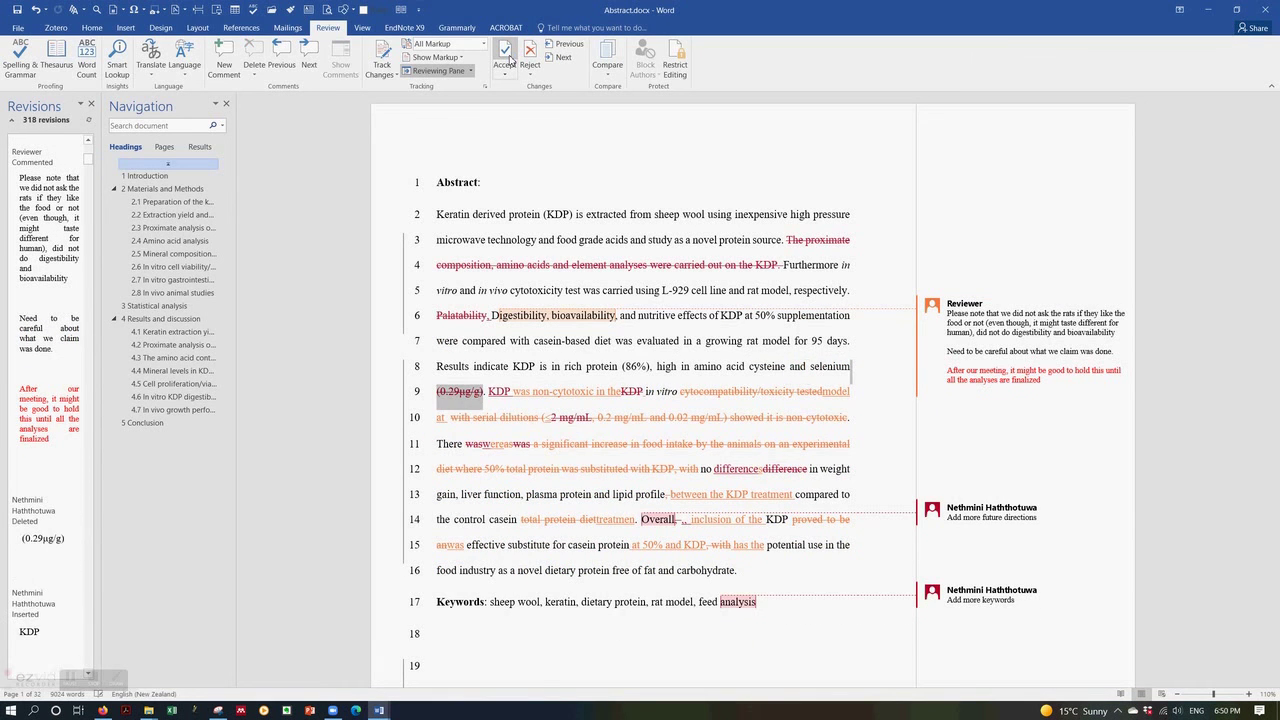
{"action": "left_click", "coordinate": [509, 58]}
{"action": "left_click", "coordinate": [509, 58]}
{"action": "left_click", "coordinate": [509, 58]}
{"action": "left_click", "coordinate": [509, 58]}
{"action": "left_click", "coordinate": [509, 58]}
{"action": "left_click", "coordinate": [509, 58]}
{"action": "left_click", "coordinate": [509, 58]}
{"action": "left_click", "coordinate": [509, 58]}
{"action": "left_click", "coordinate": [509, 58]}
{"action": "left_click", "coordinate": [509, 58]}
{"action": "left_click", "coordinate": [509, 58]}
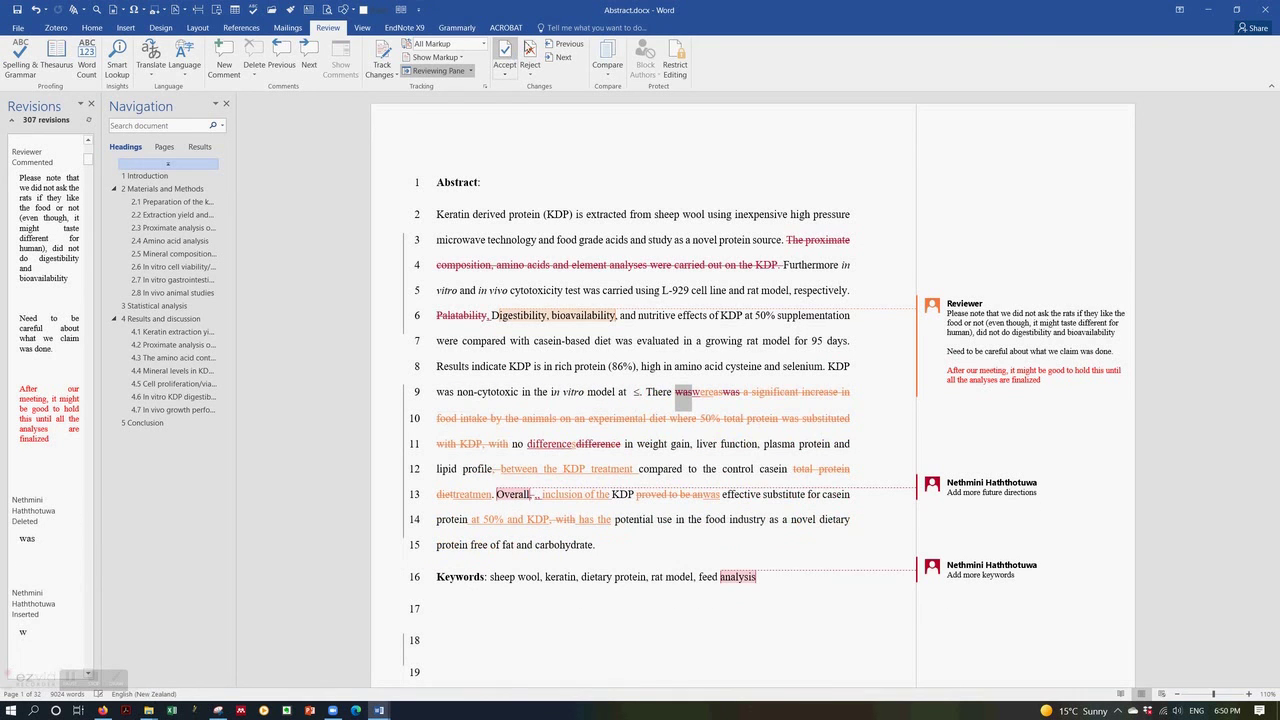